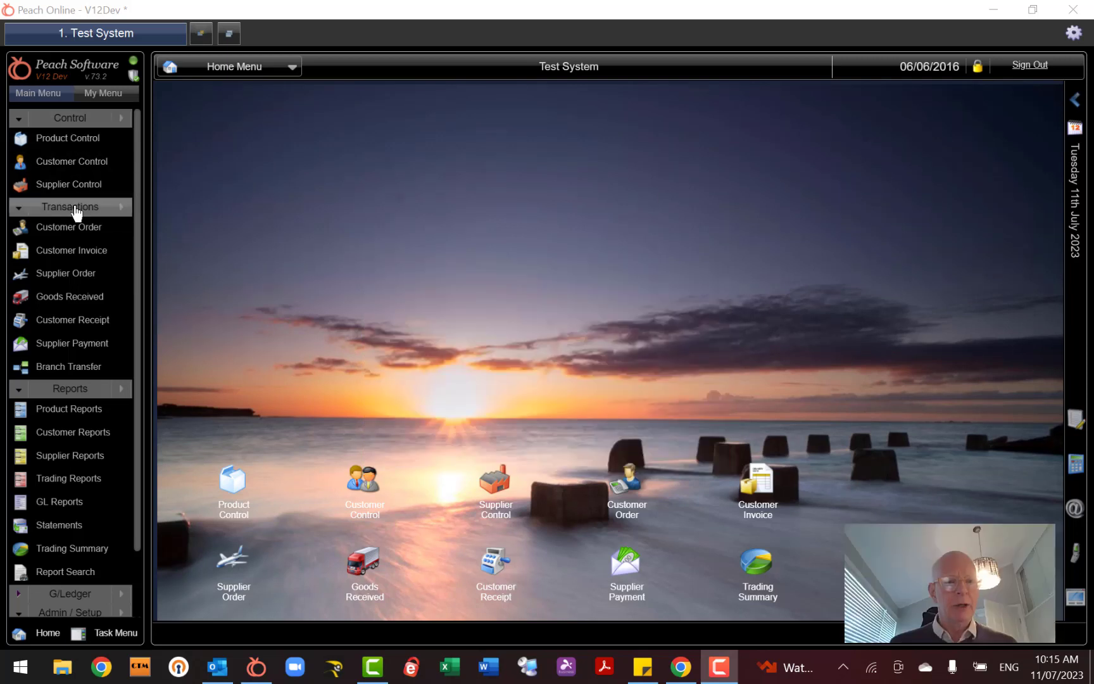
Start a customer credit for ABC Auto Elecritcal using its customer code and accept the credit status details
click(77, 209)
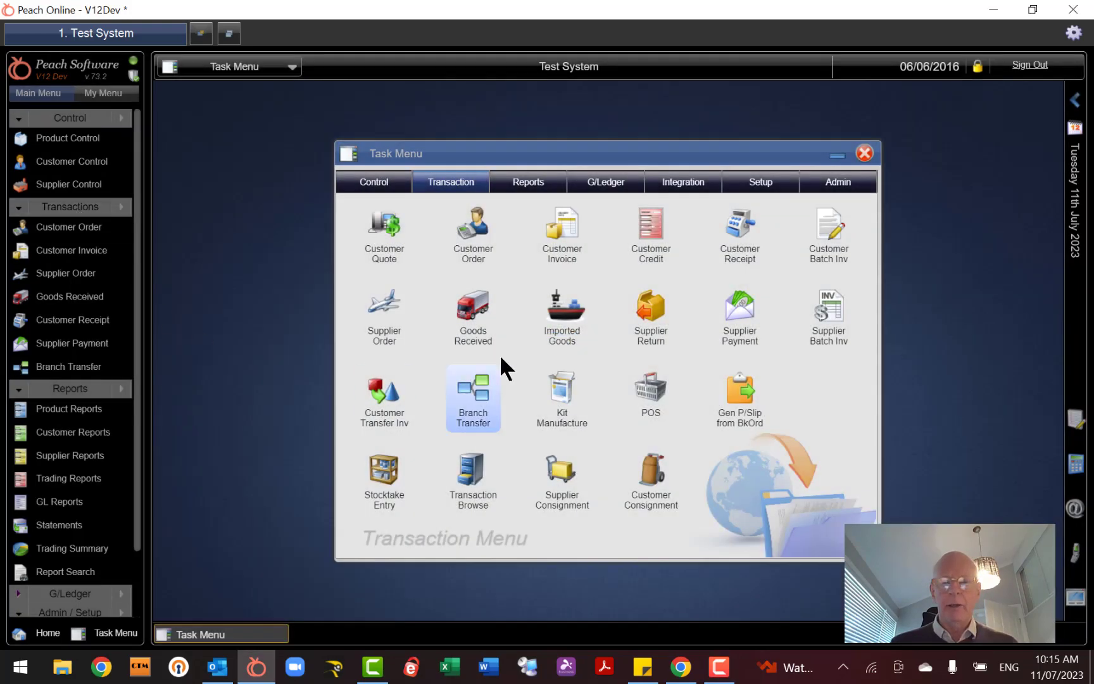
click(648, 243)
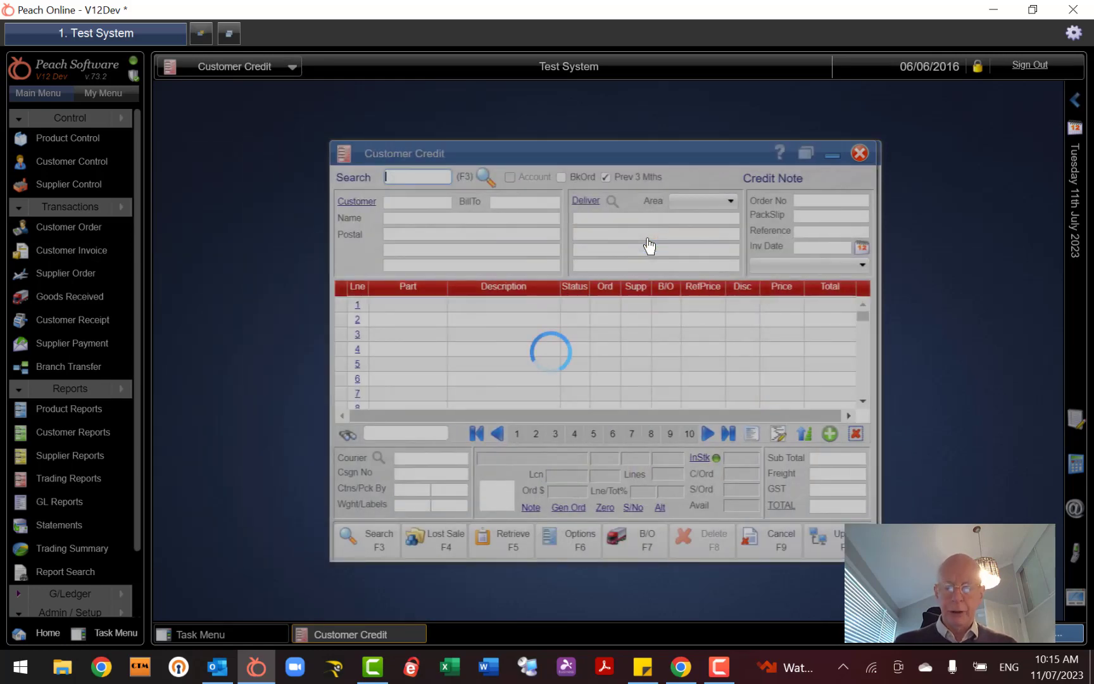
text(003)
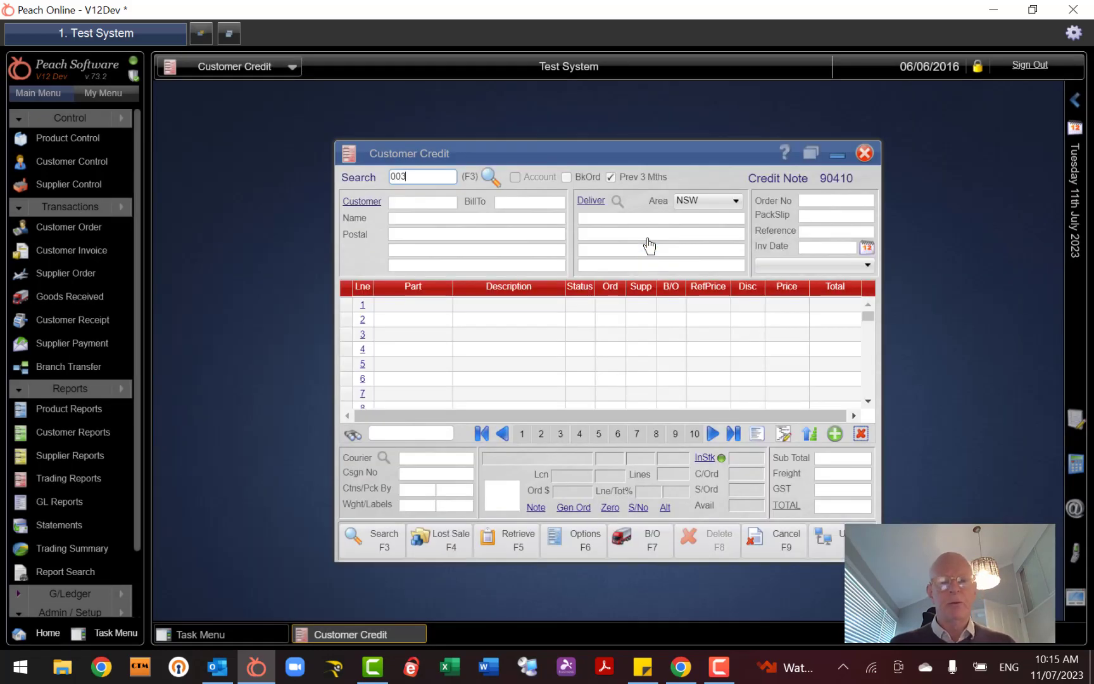
key(Return)
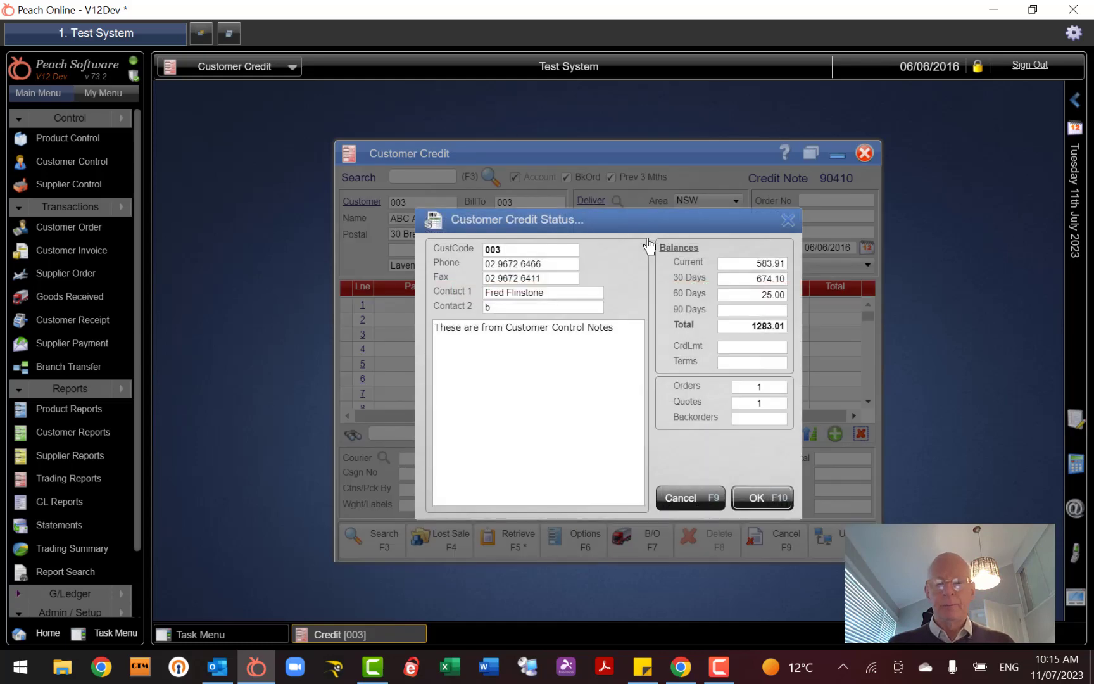
click(763, 497)
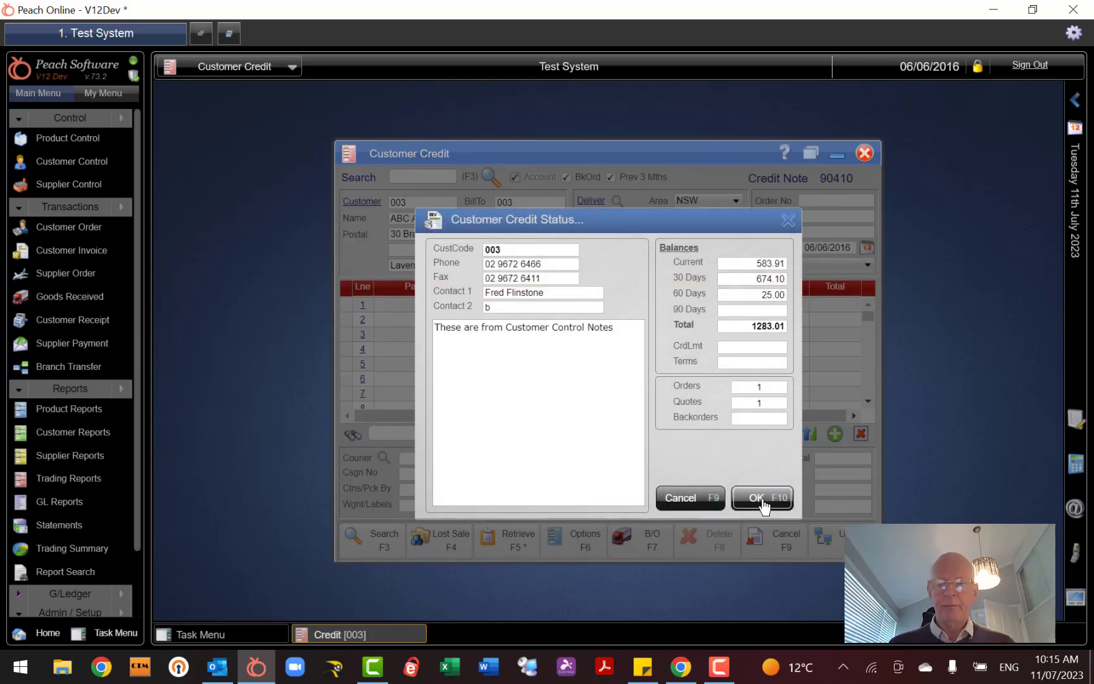
Add part Z9 on line 1 of the credit note, credited against the 13/05/2016 prior invoice on line 4
click(433, 305)
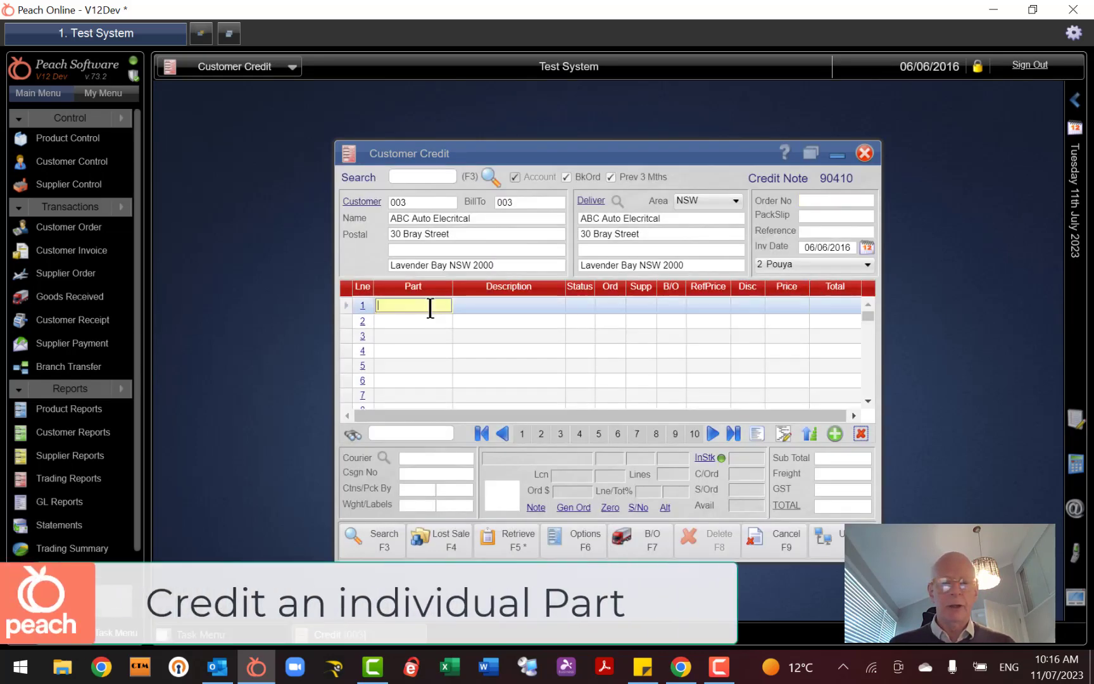
text(z9)
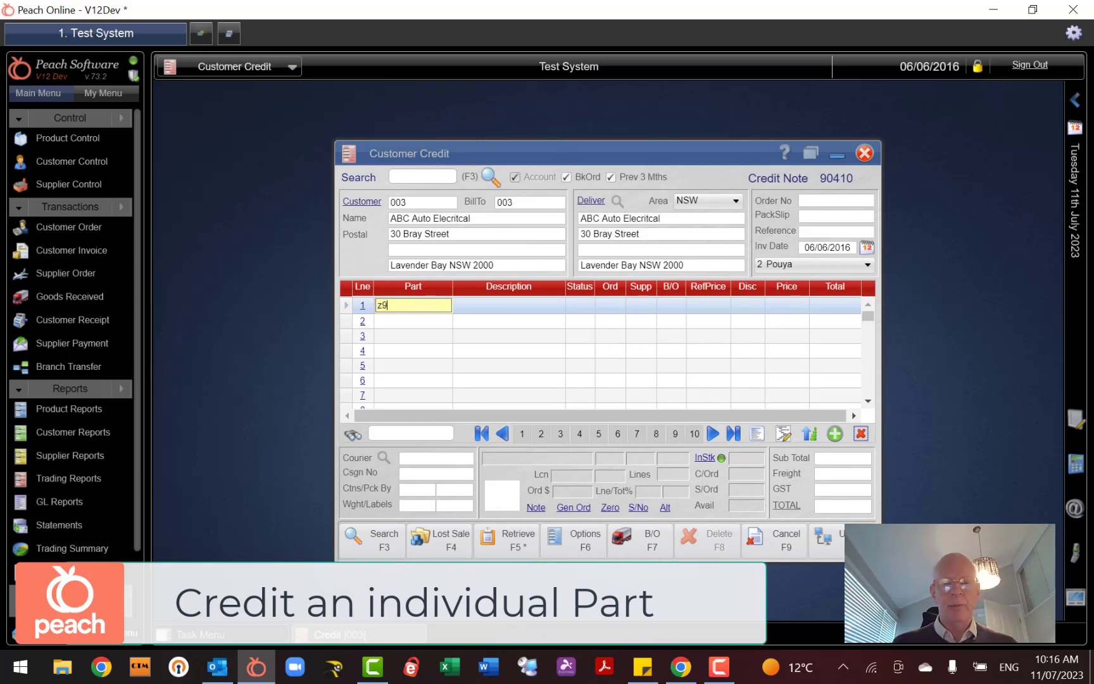
key(Return)
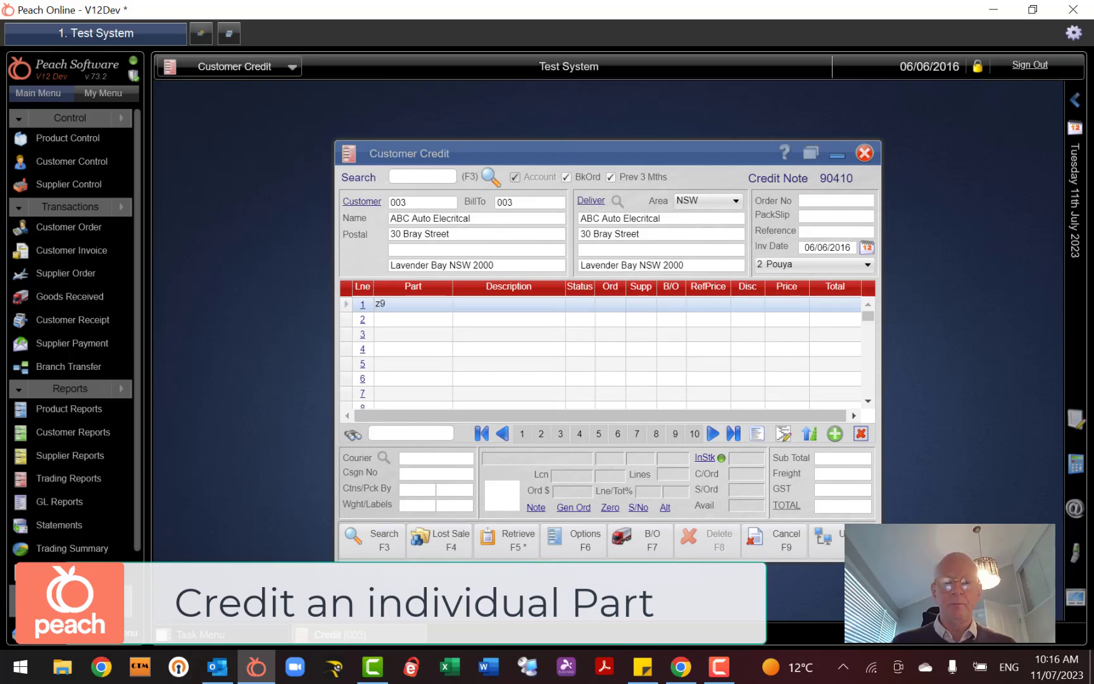
key(Return)
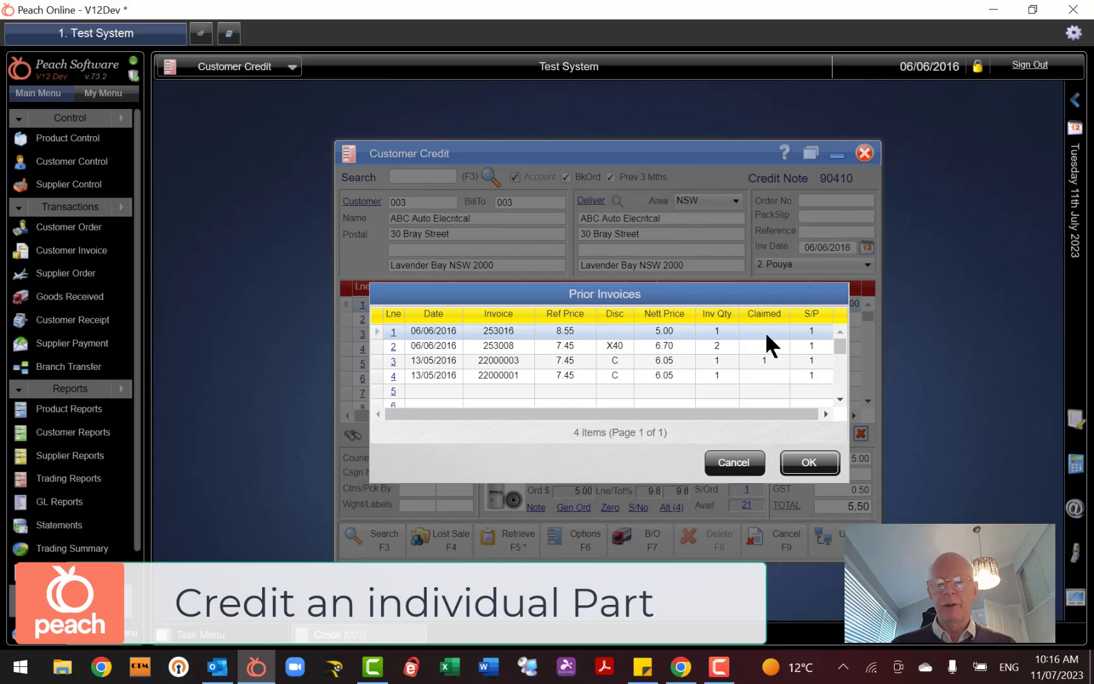
click(566, 371)
click(807, 462)
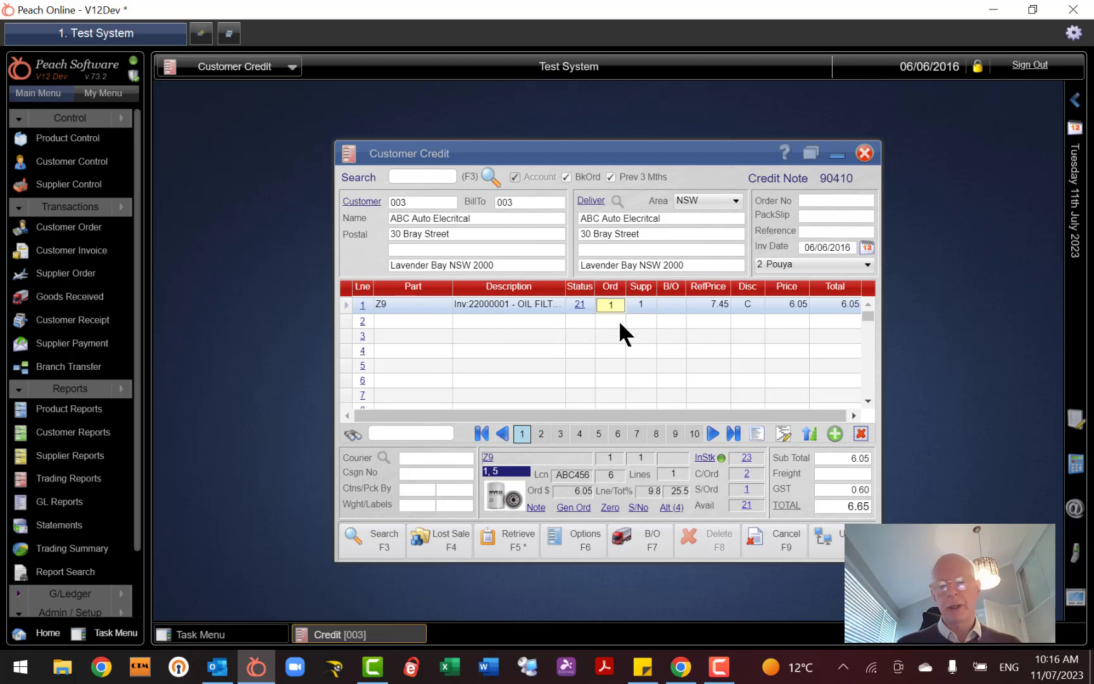
Cancel the credit transaction and start a fresh one for ABC Auto Elecritcal using its customer code
click(783, 537)
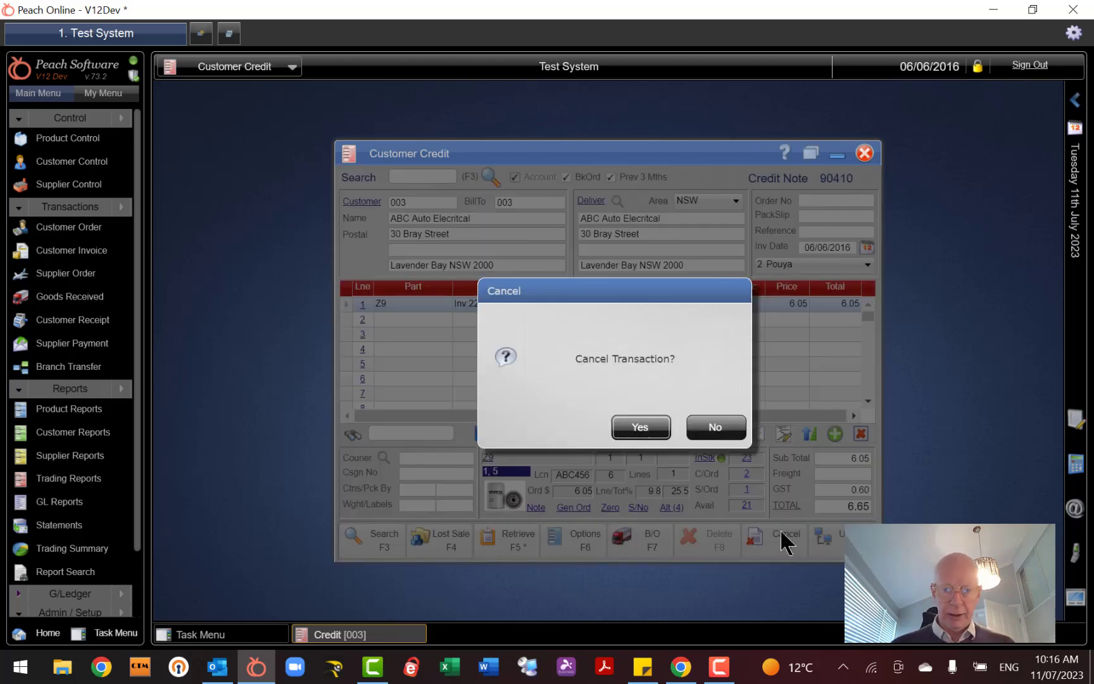
click(640, 428)
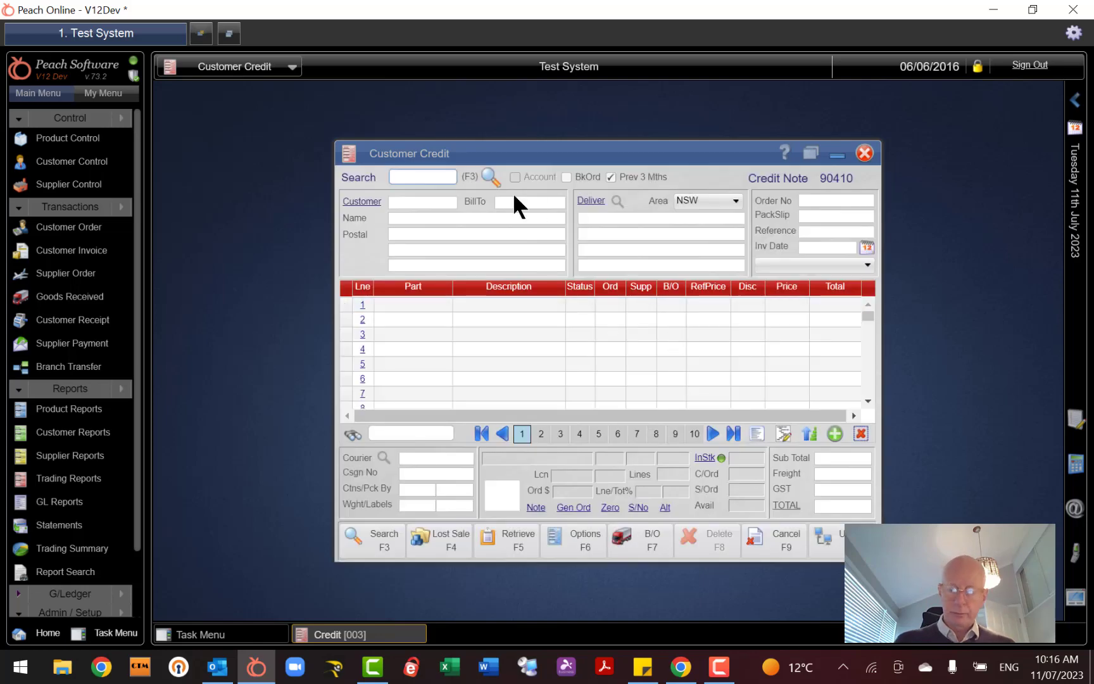
text(003)
key(Return)
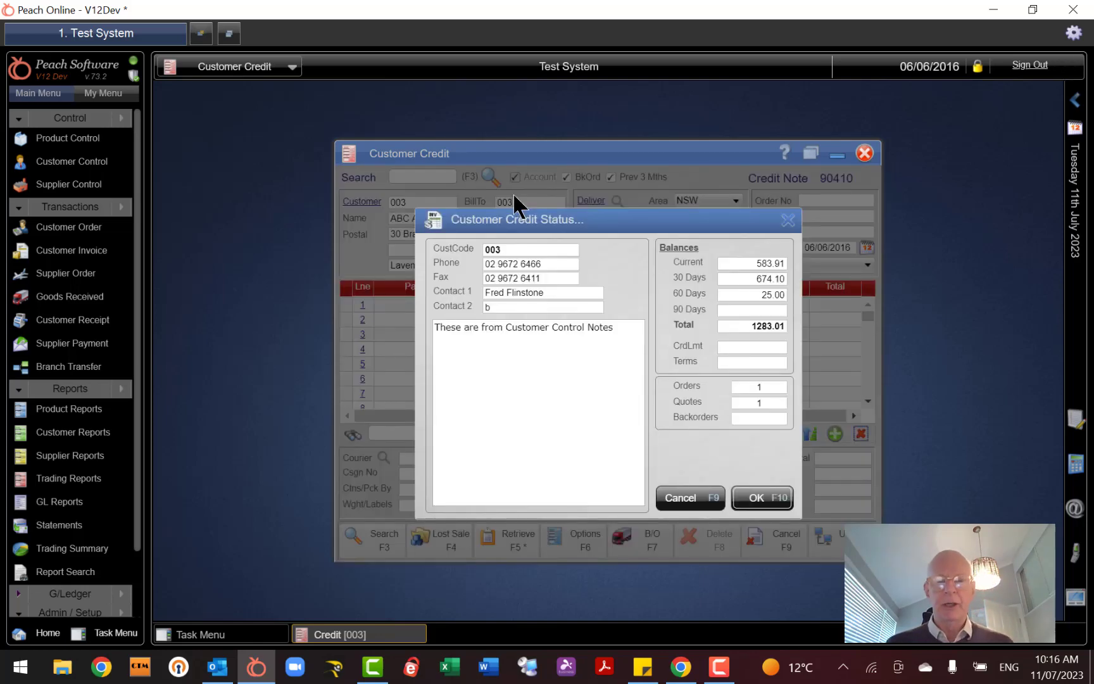
key(Return)
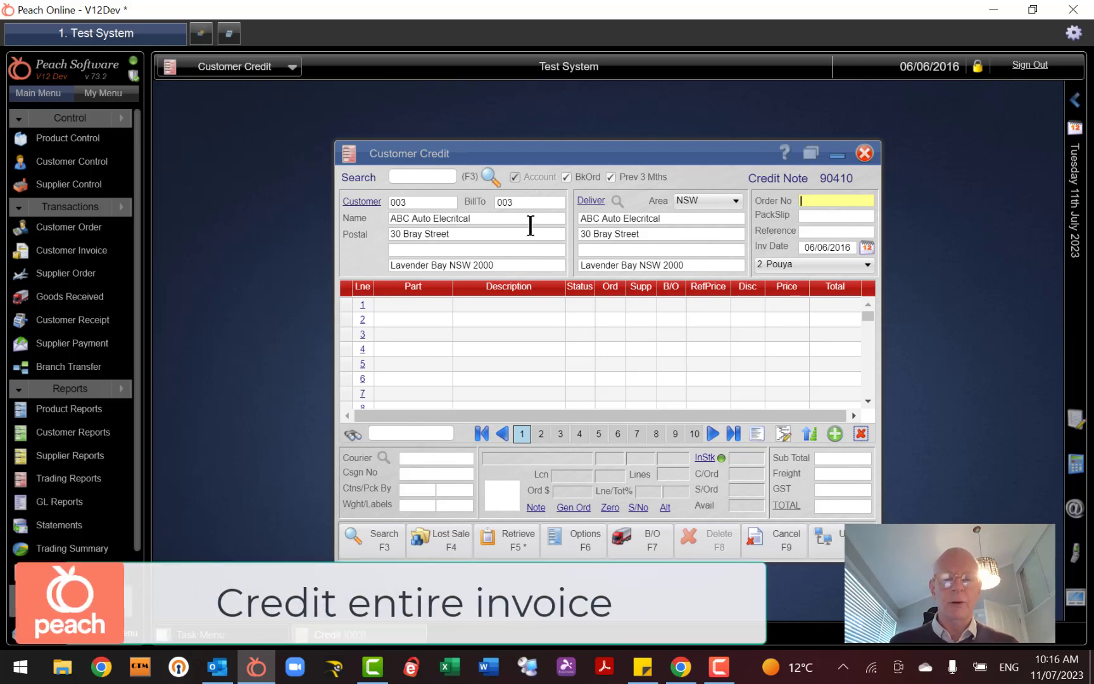
Retrieve the customer's past invoices and examine the parts on each one to find an invoice to credit in full
click(513, 548)
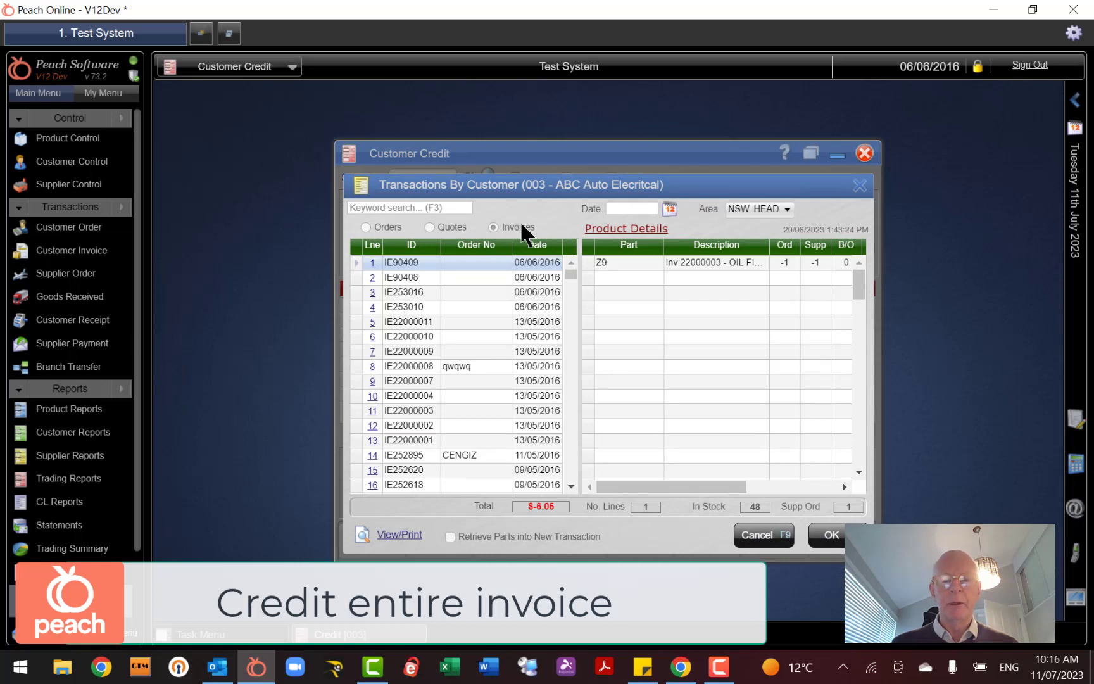
click(486, 280)
click(488, 291)
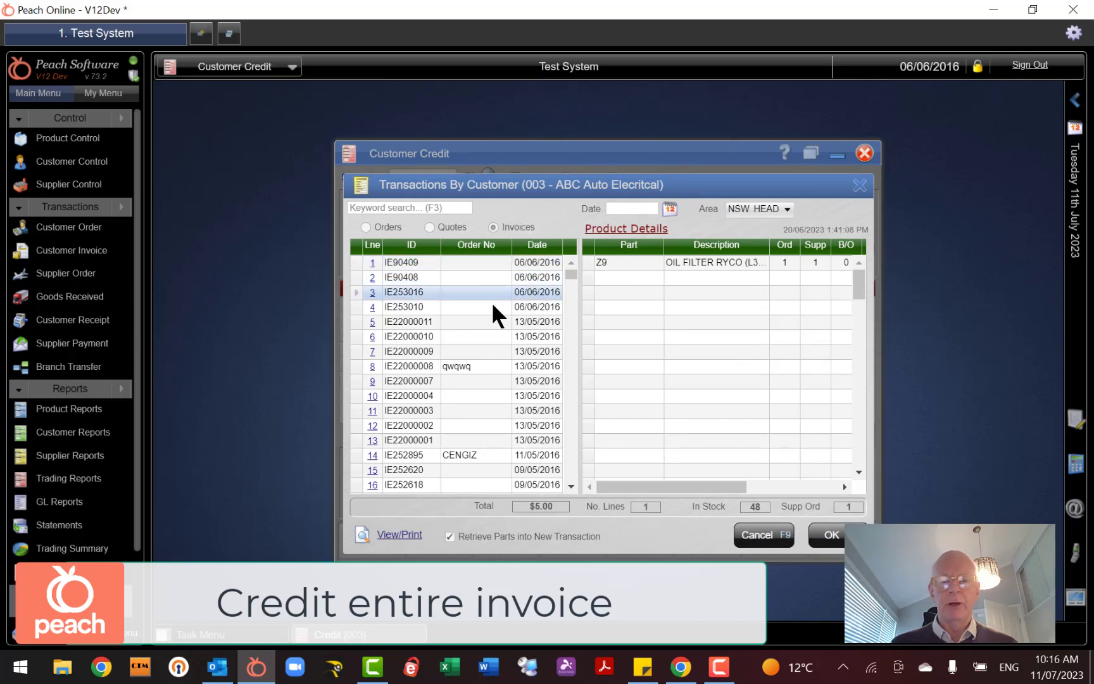
click(492, 305)
click(495, 274)
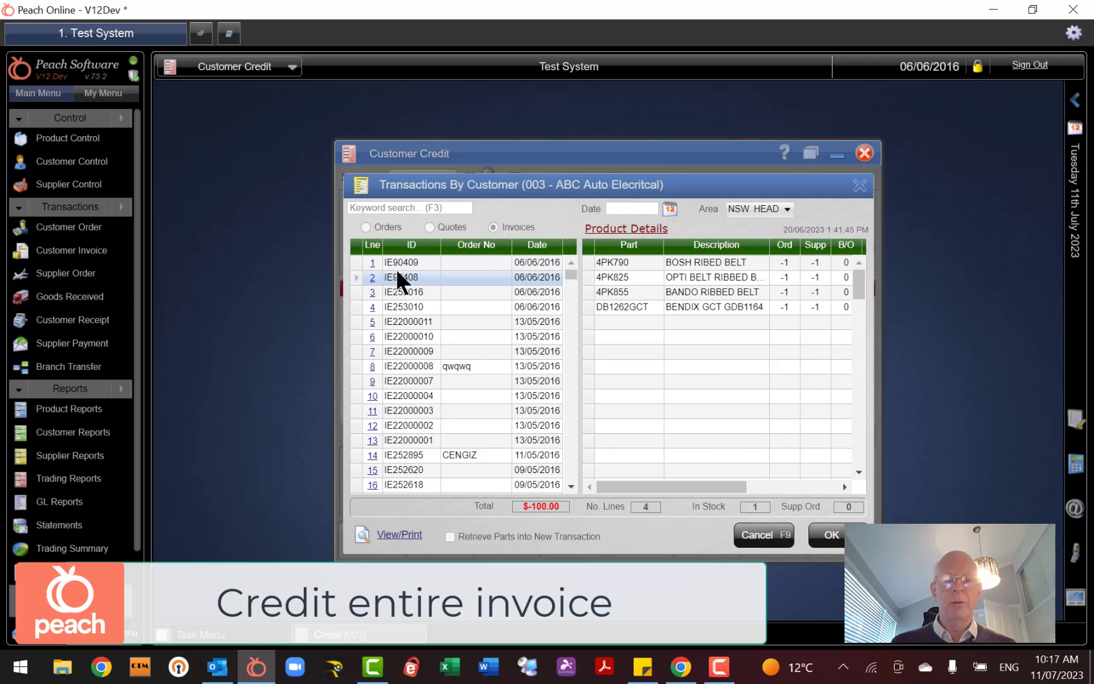
click(413, 319)
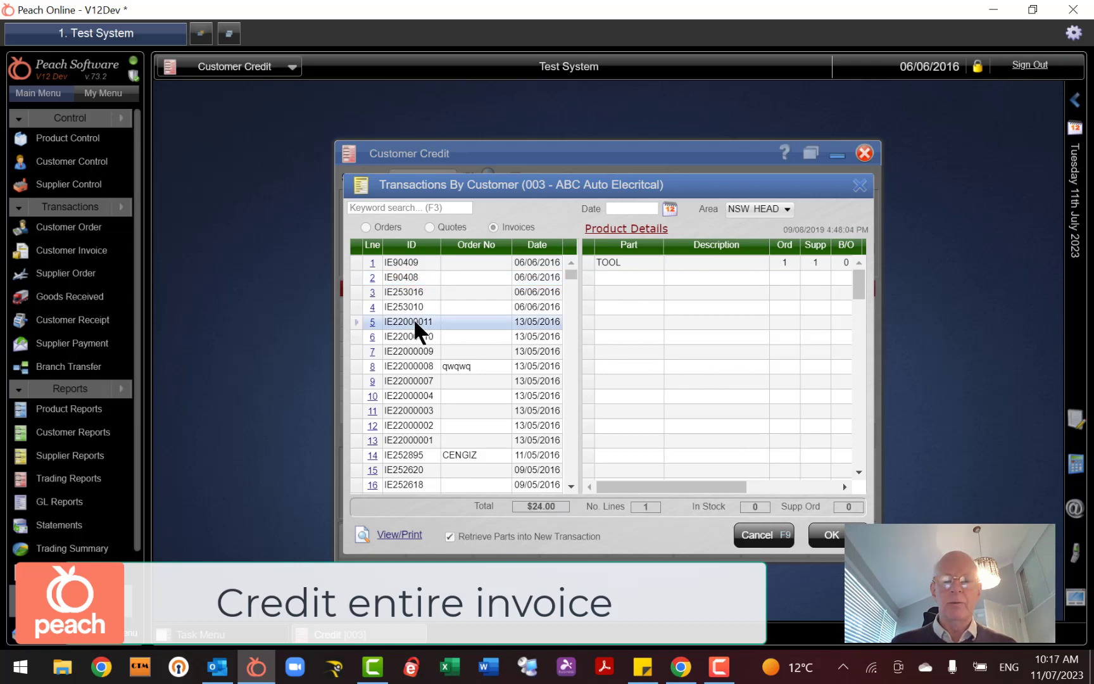
click(413, 331)
click(416, 348)
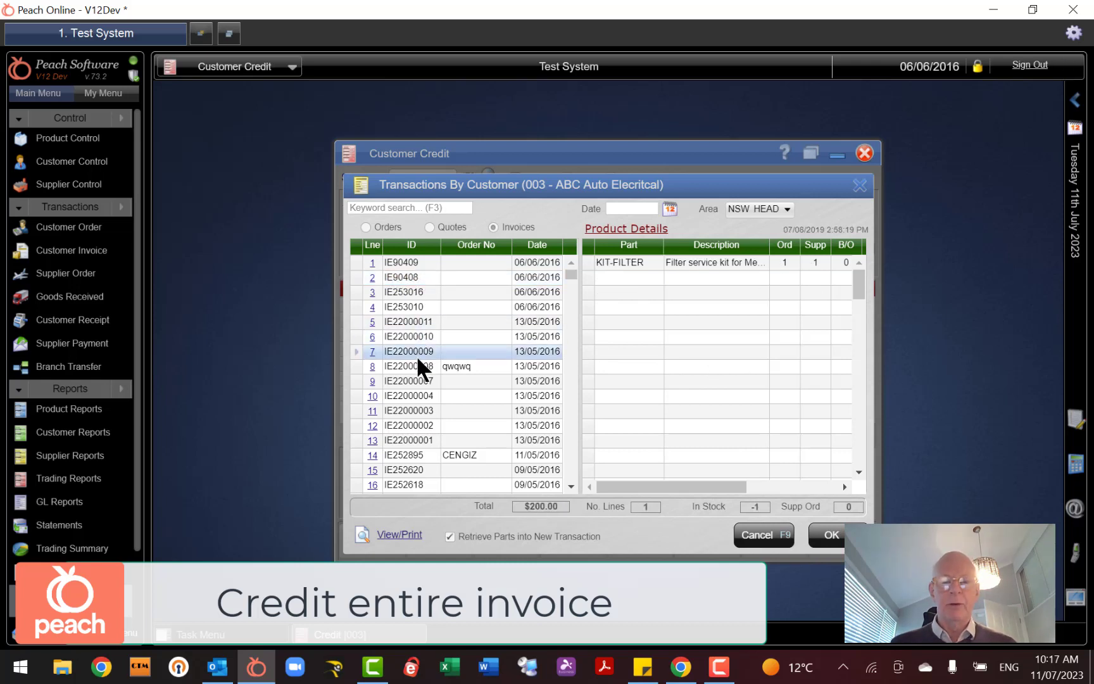
click(416, 364)
click(417, 378)
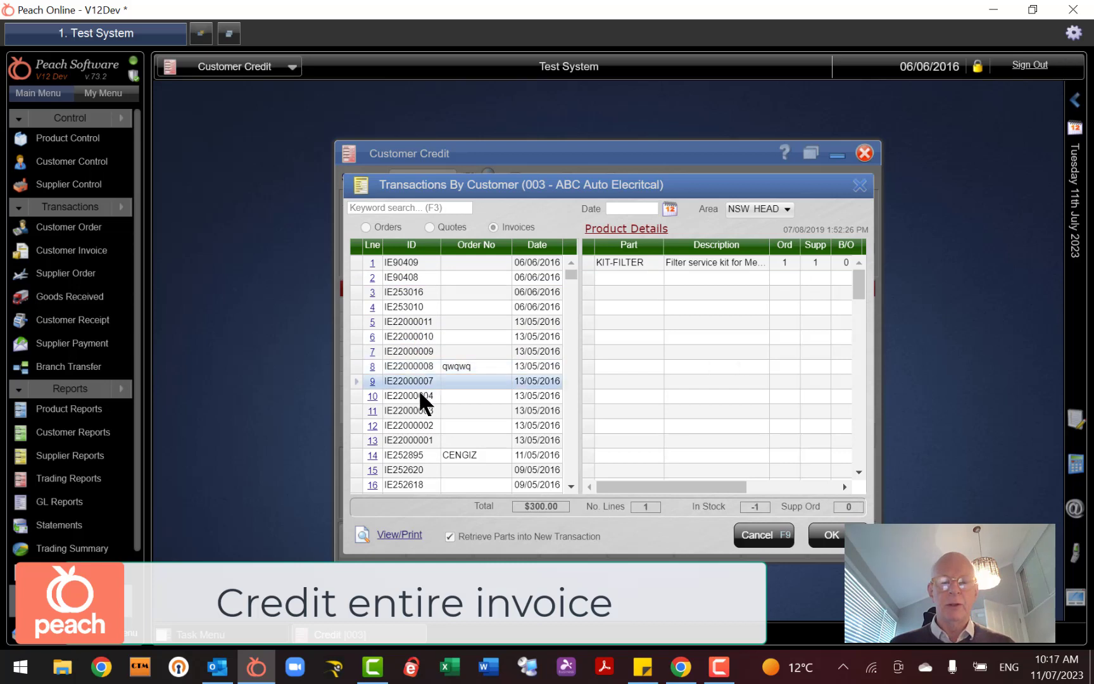
click(419, 395)
click(420, 408)
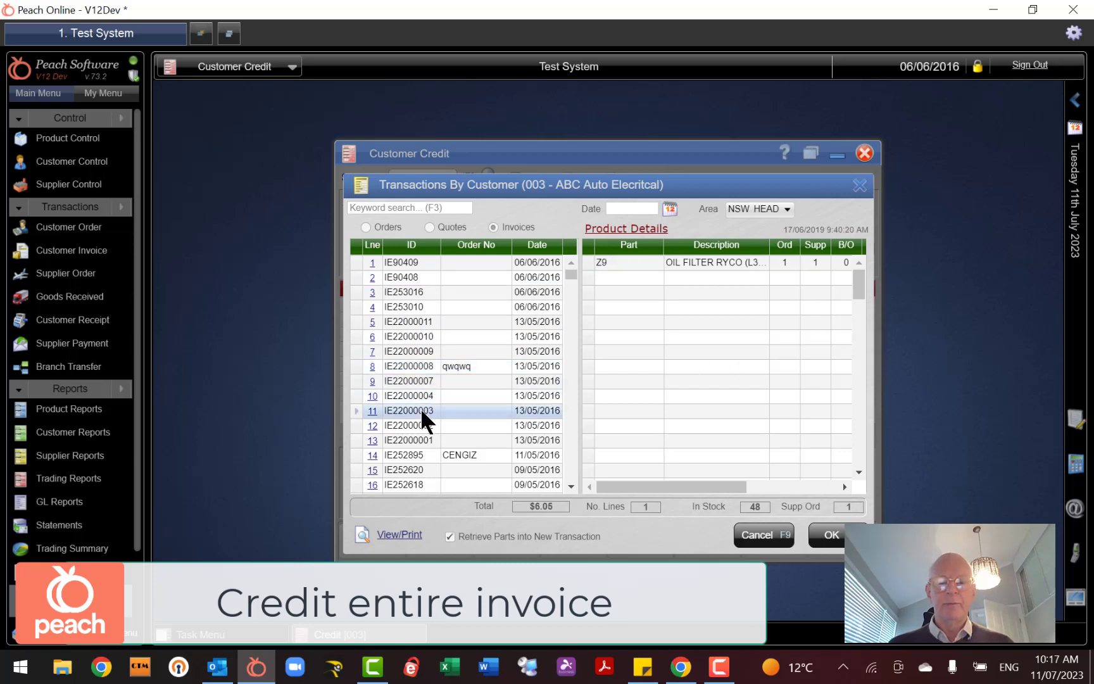
key(Down)
click(422, 436)
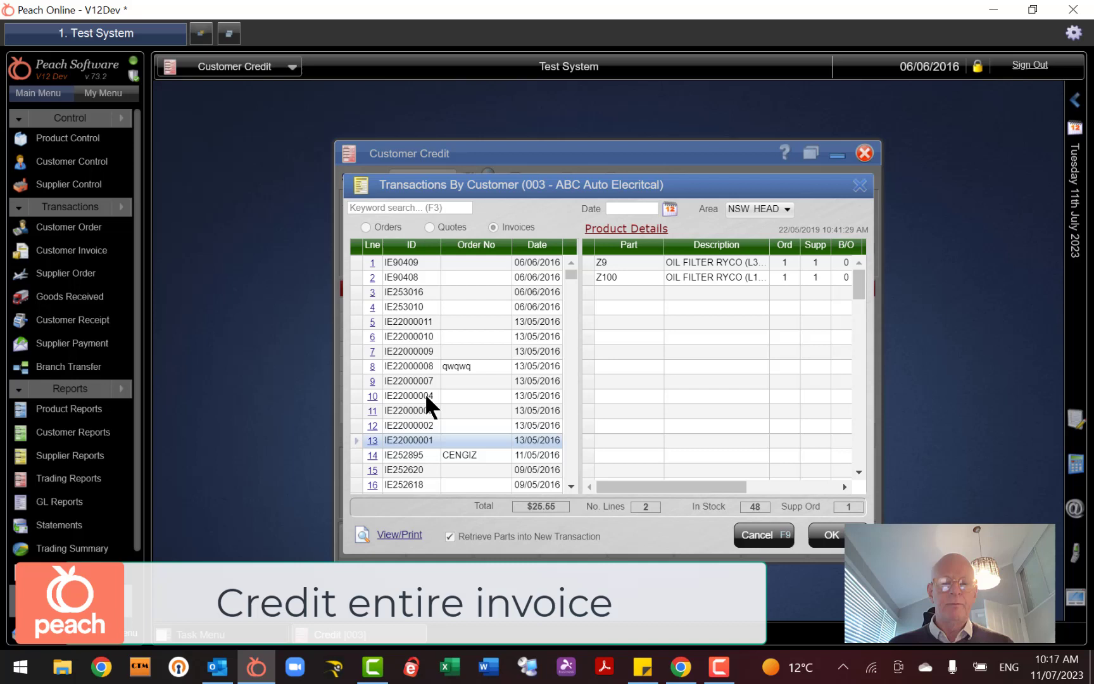
Load all parts from the 13/05/2016 invoice on line 10 into the credit note and view the Update Credit Note options
click(425, 394)
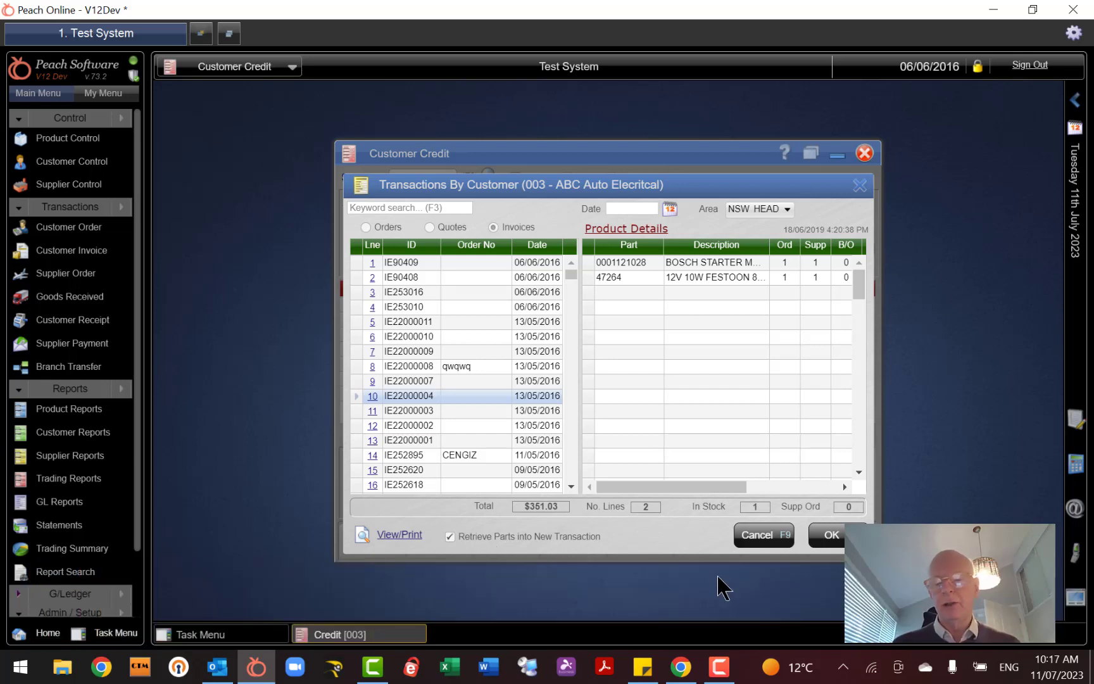
click(840, 537)
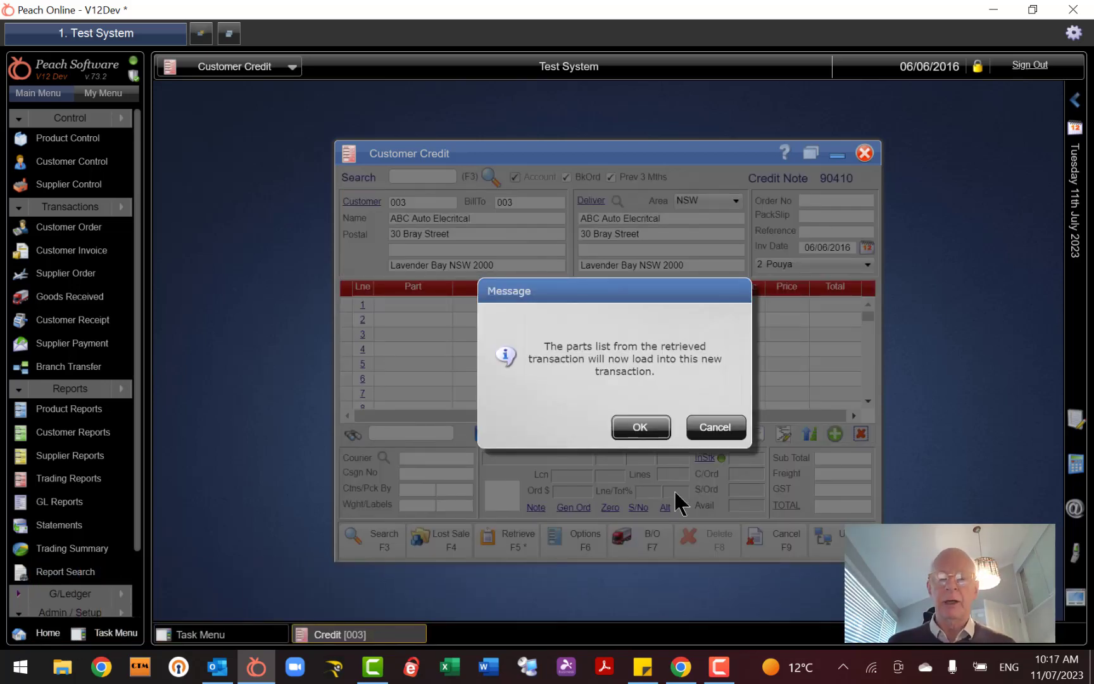
click(635, 432)
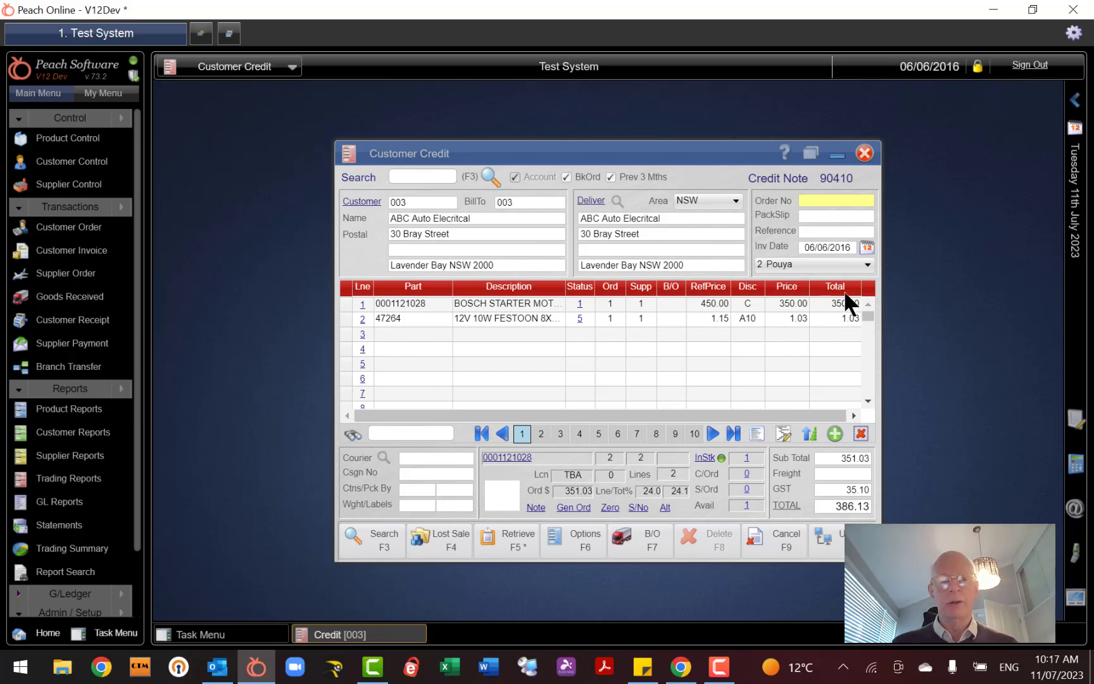
click(840, 542)
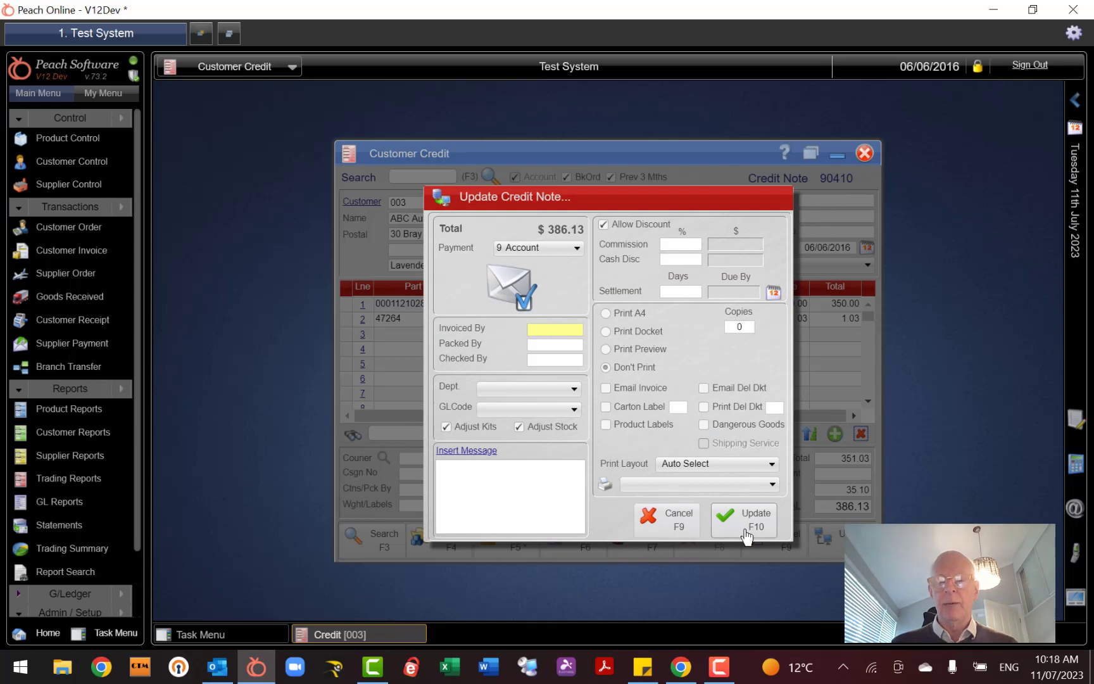
click(664, 519)
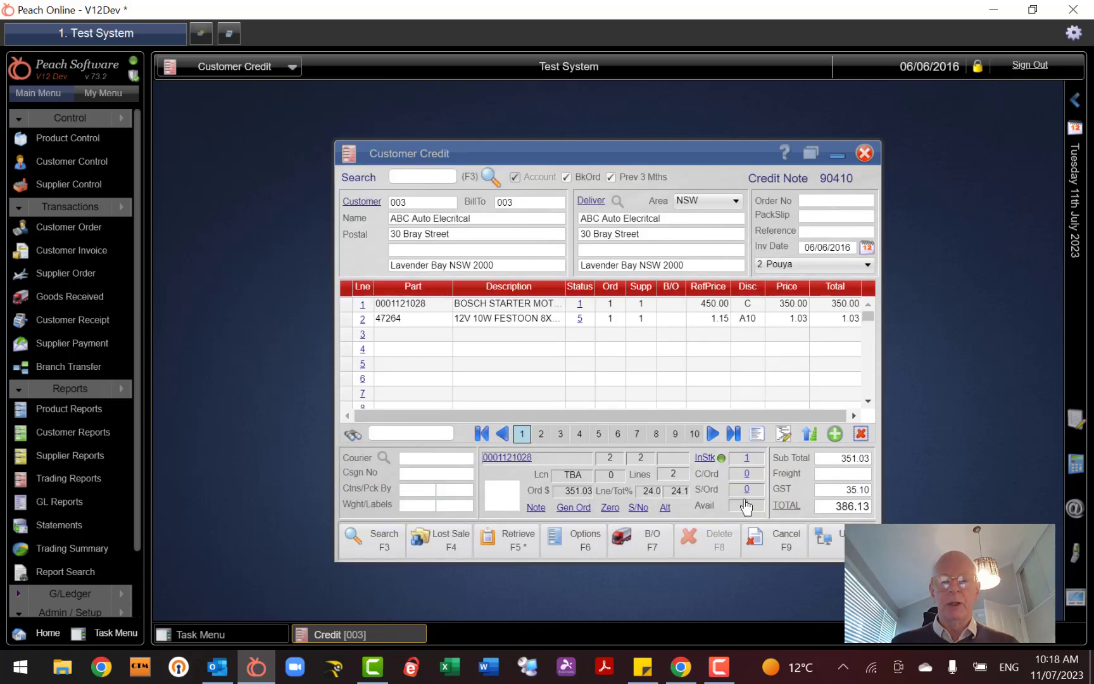
Delete the line 2 row for part 47264 from the credit note
click(431, 319)
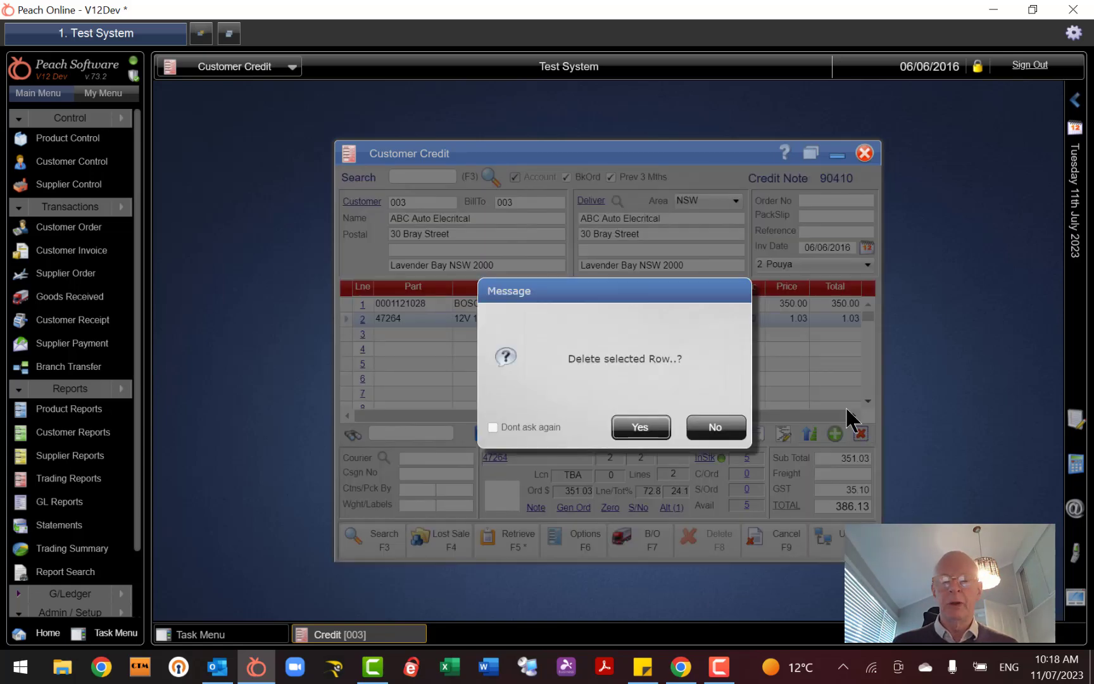
click(546, 428)
click(641, 428)
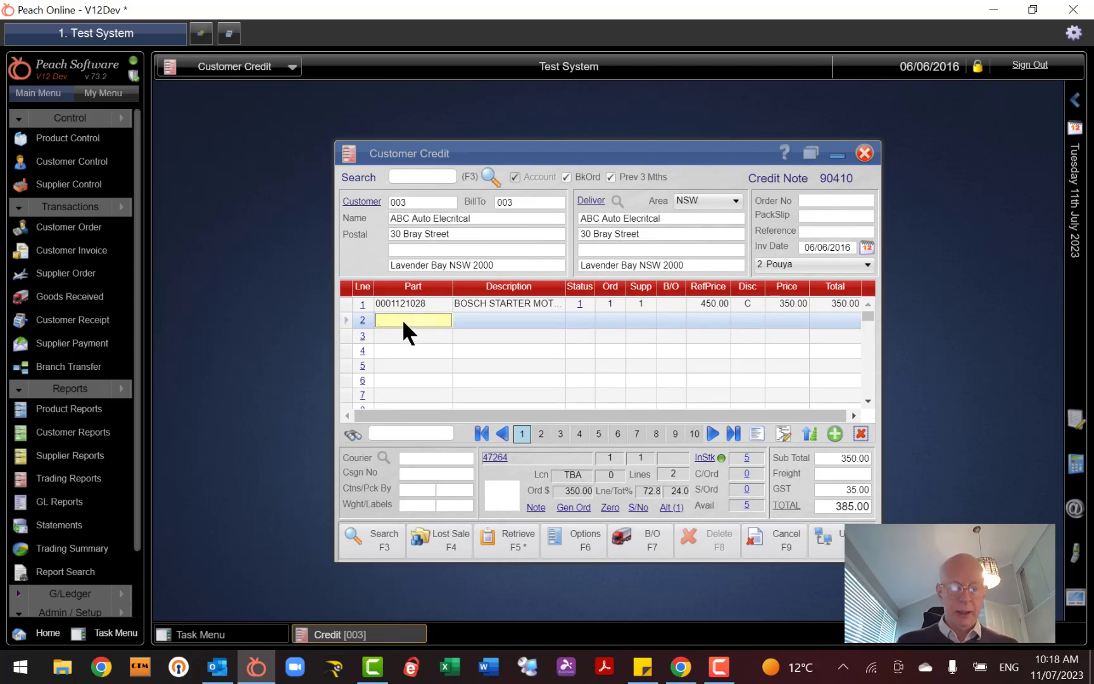
Add part Z9 on line 2 below the starter motor, credited against the 13/05/2016 prior invoice on line 4
text(Z9)
key(Return)
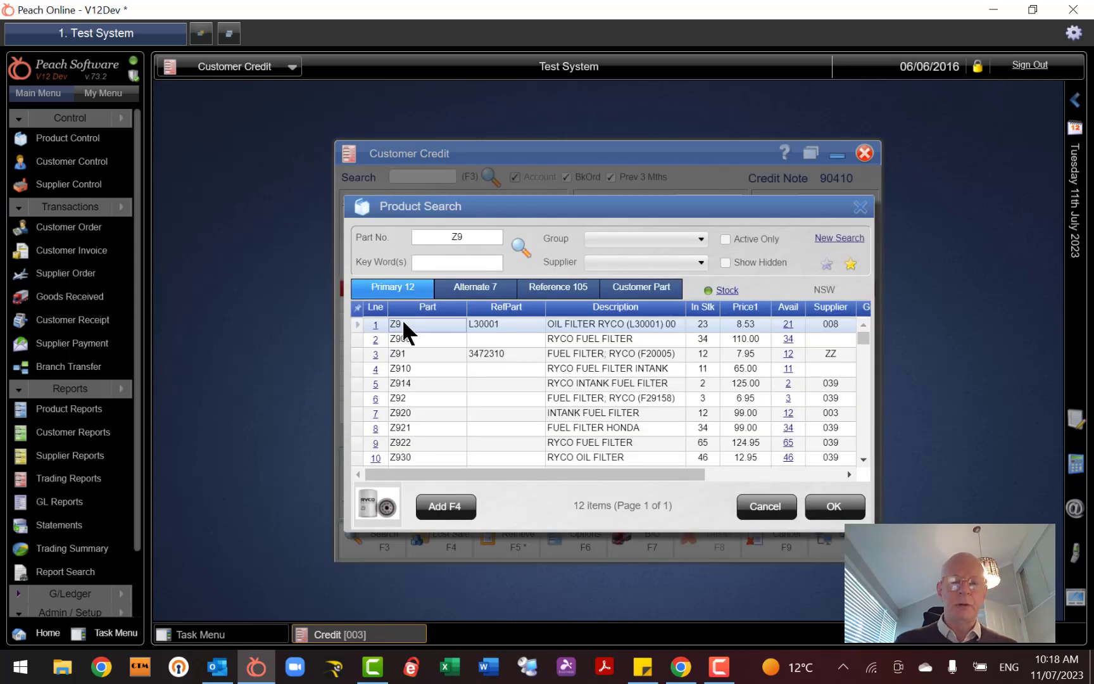
key(Return)
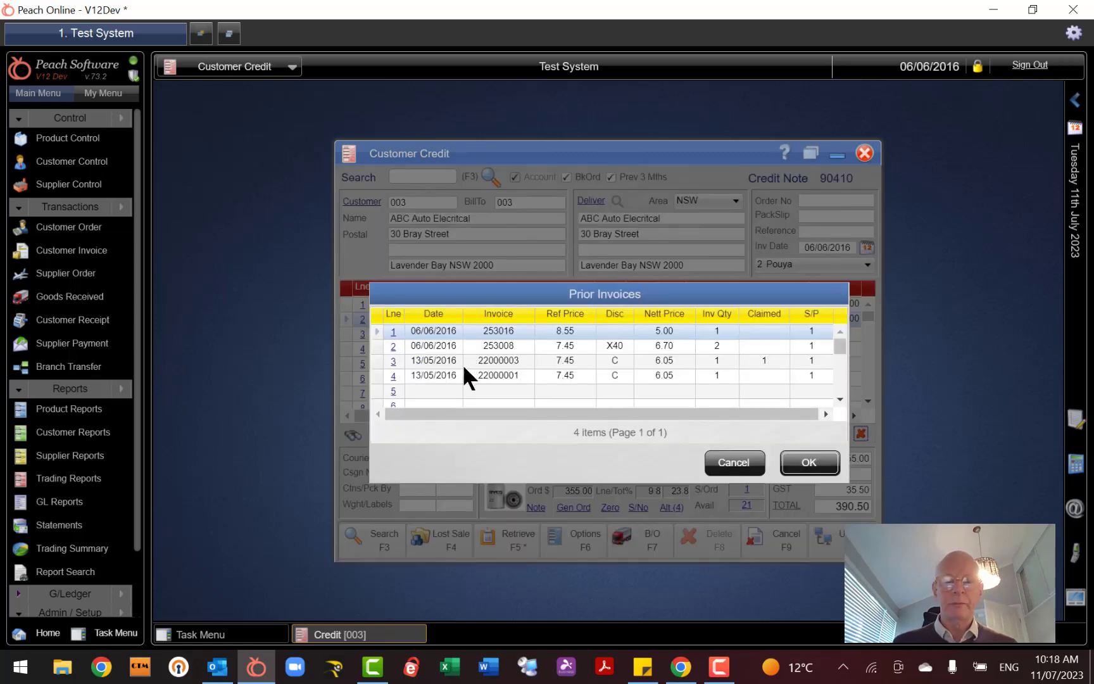
click(450, 375)
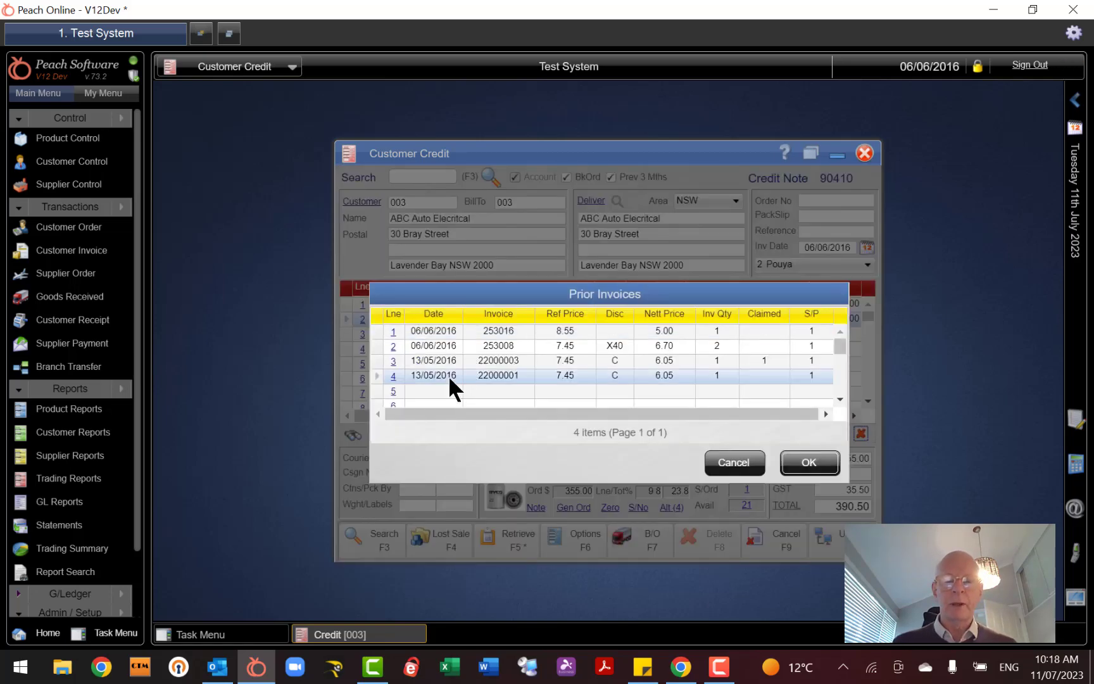
click(810, 463)
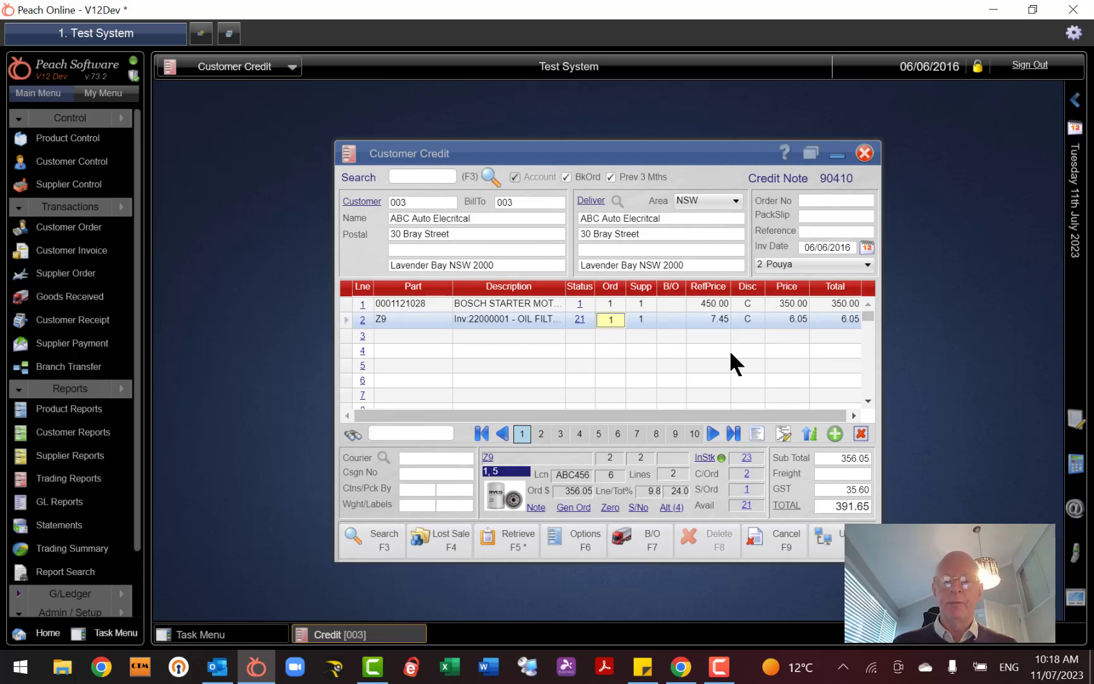
Close the Customer Credit form and cancel its transaction
click(863, 153)
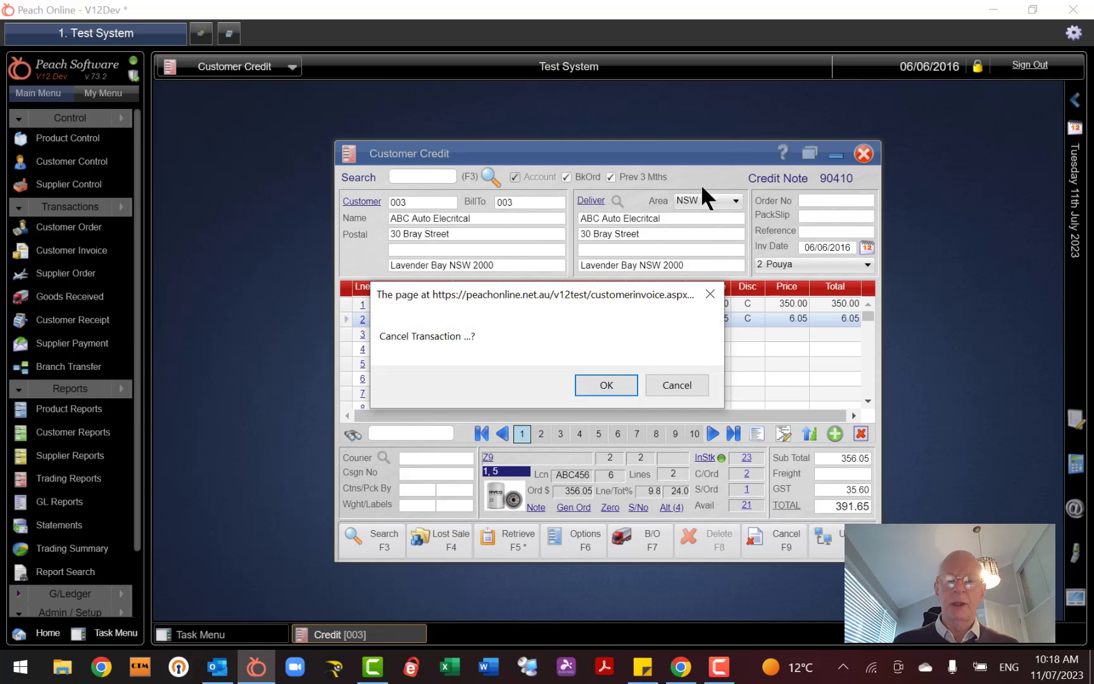
click(607, 384)
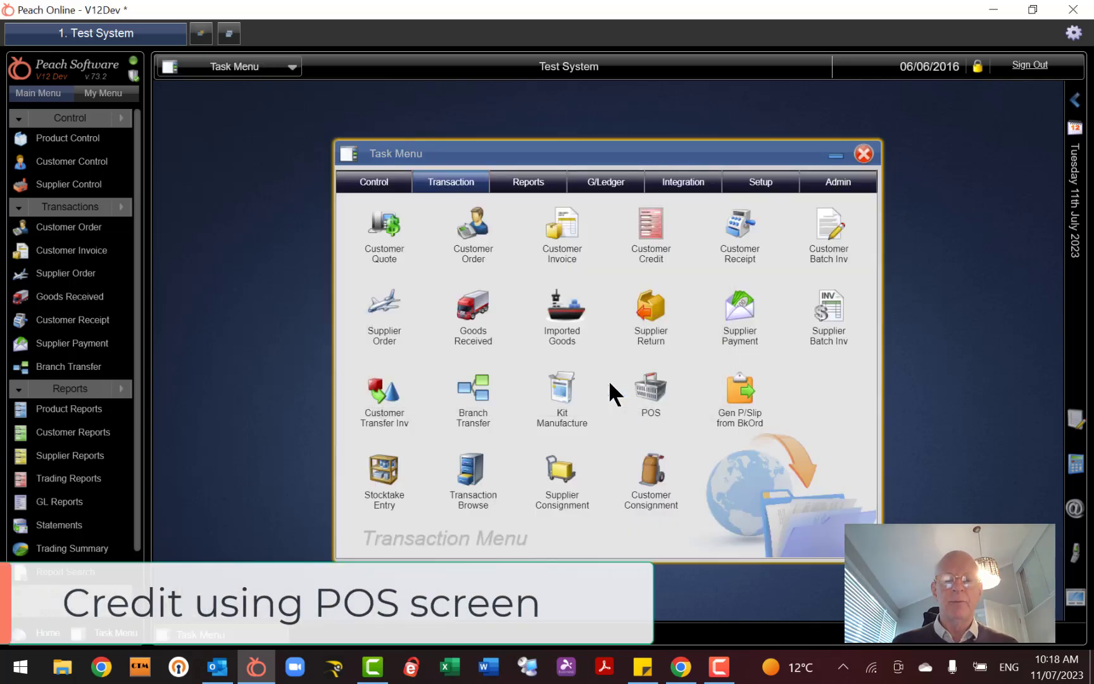
Open the POS form, load customer ABC Auto Elecritcal by its customer code, dismiss its open orders and set the transaction type to Credit
click(652, 404)
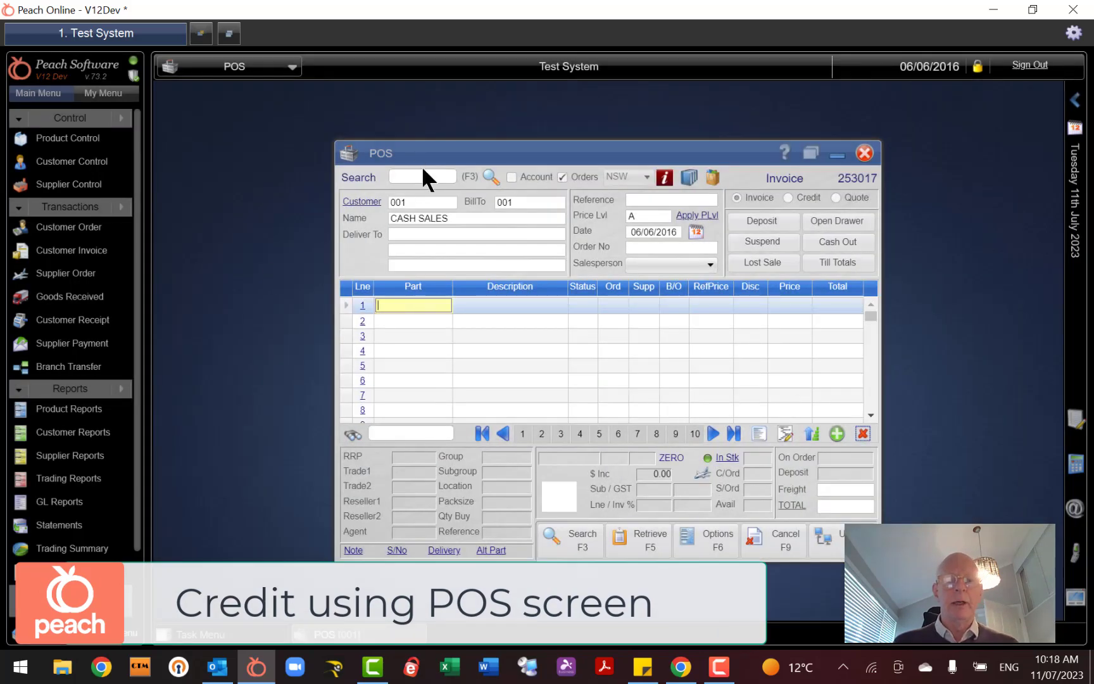
click(423, 176)
text(003)
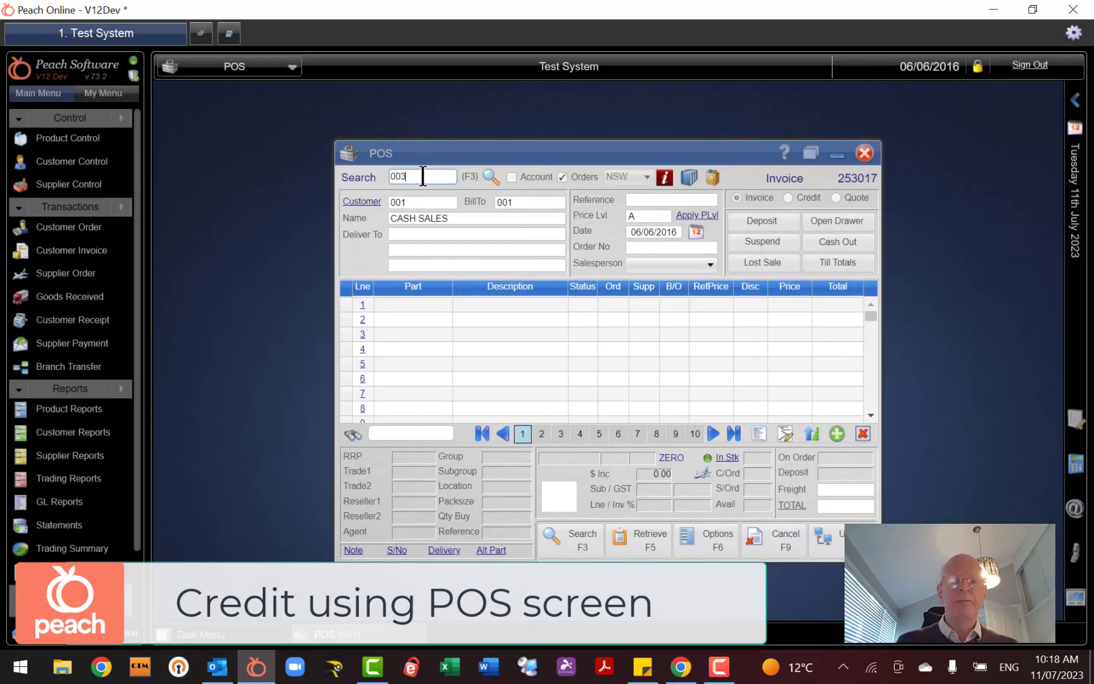
key(Return)
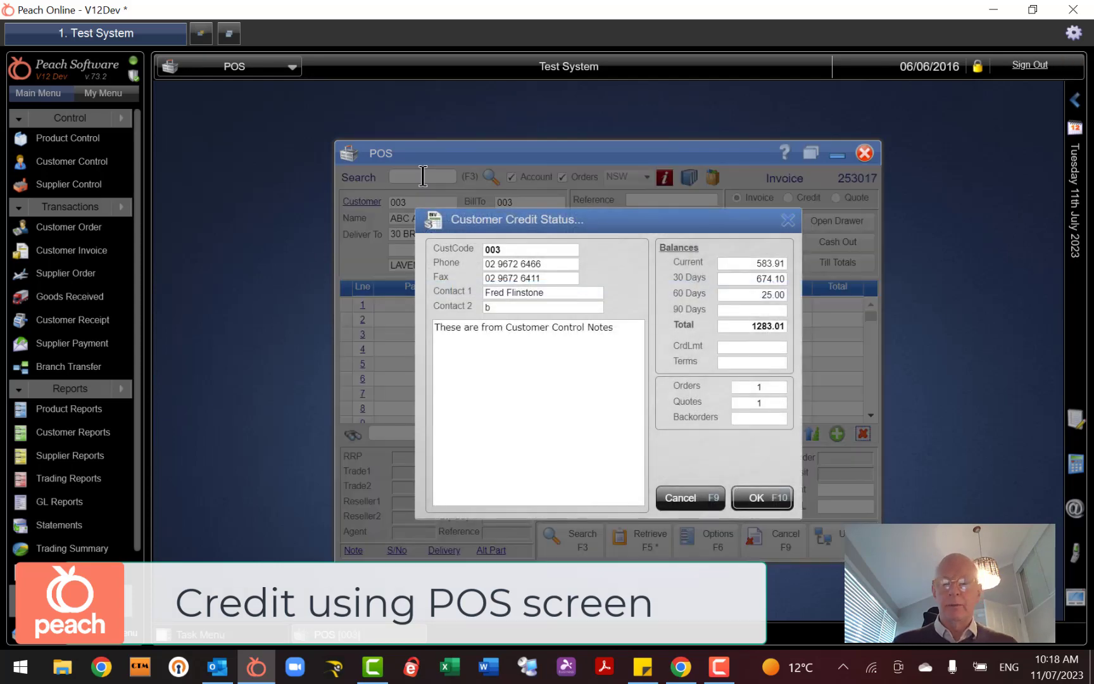
key(Return)
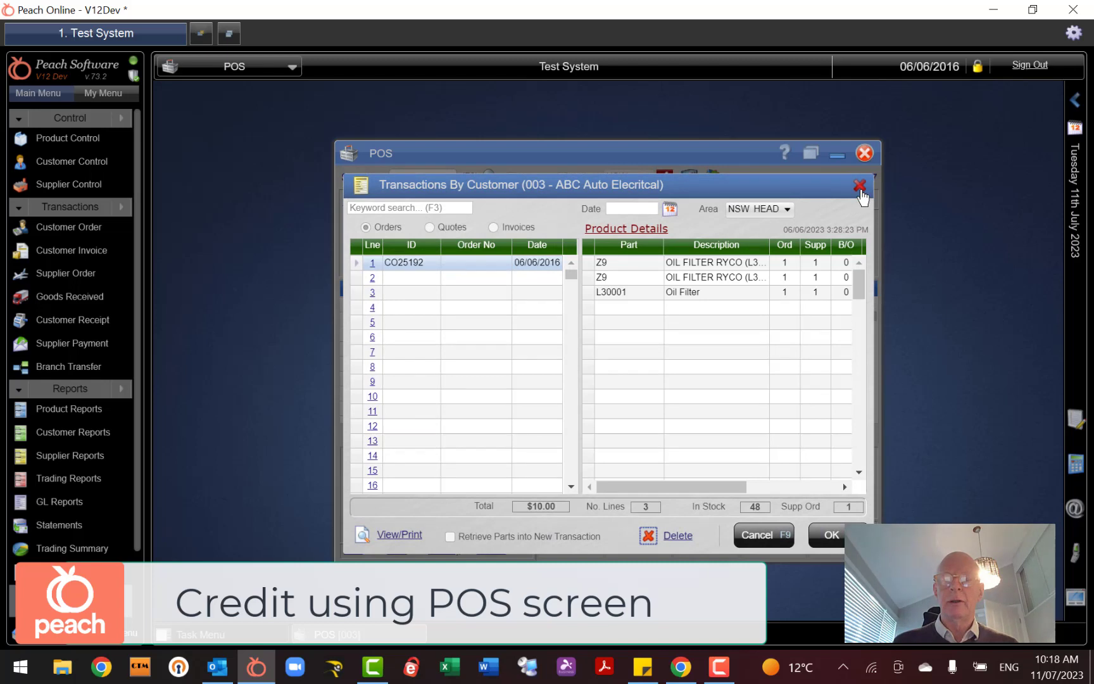
click(859, 185)
click(801, 198)
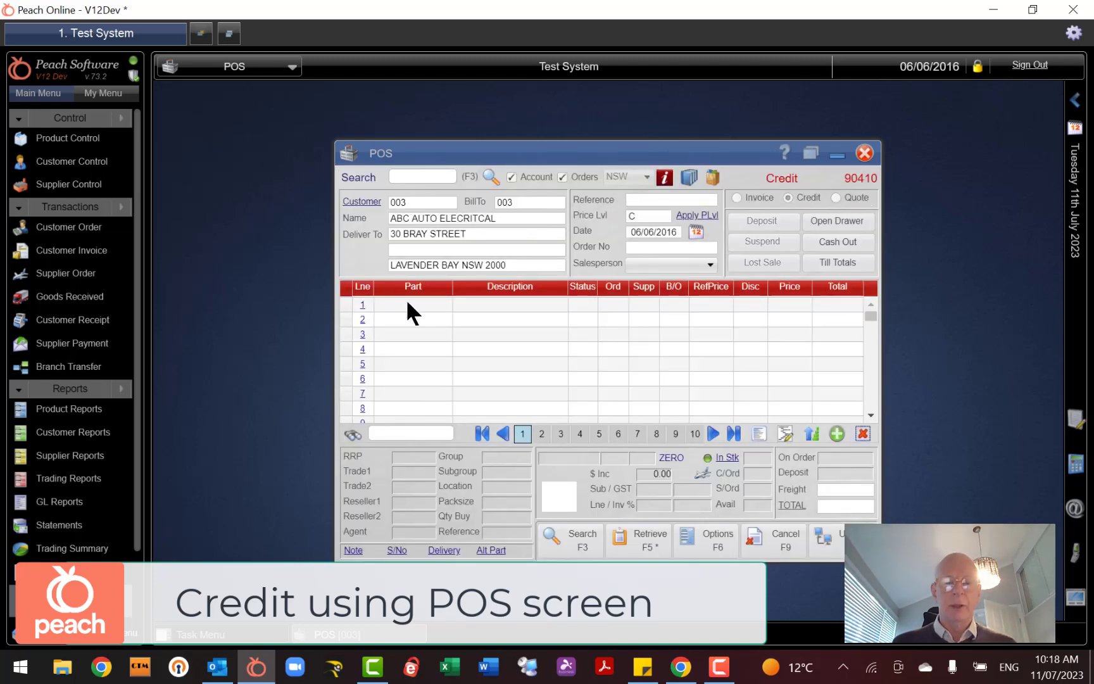
Retrieve the parts from ABC Auto Elecritcal's 13/05/2016 invoice on line 6 into the POS credit
click(640, 543)
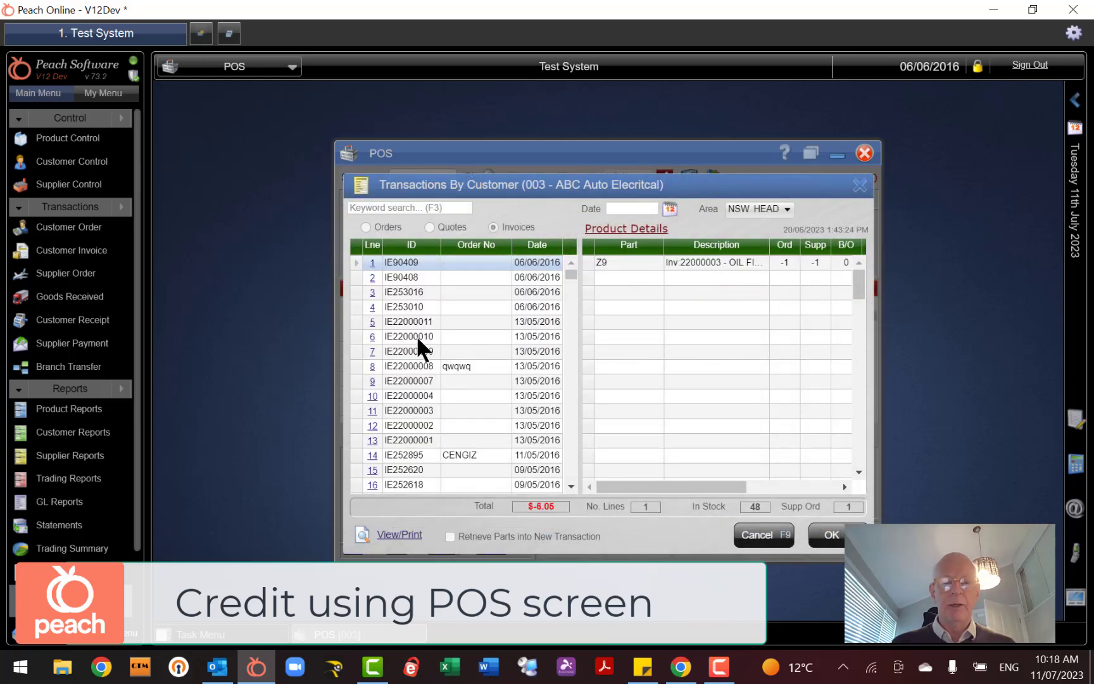
click(417, 336)
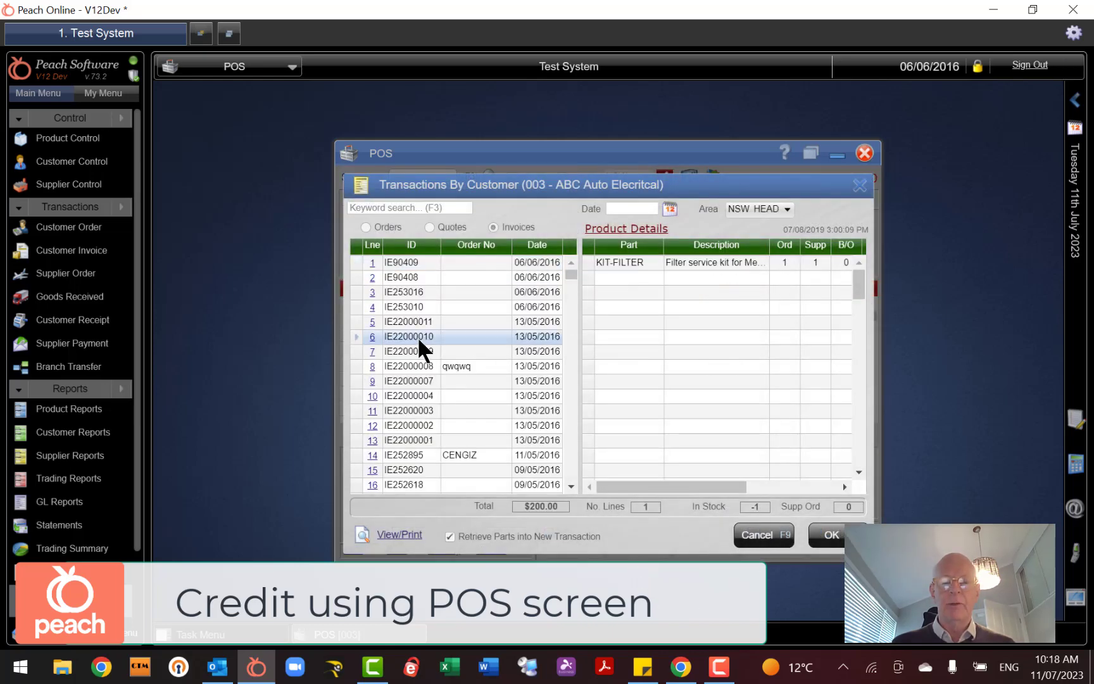
click(832, 536)
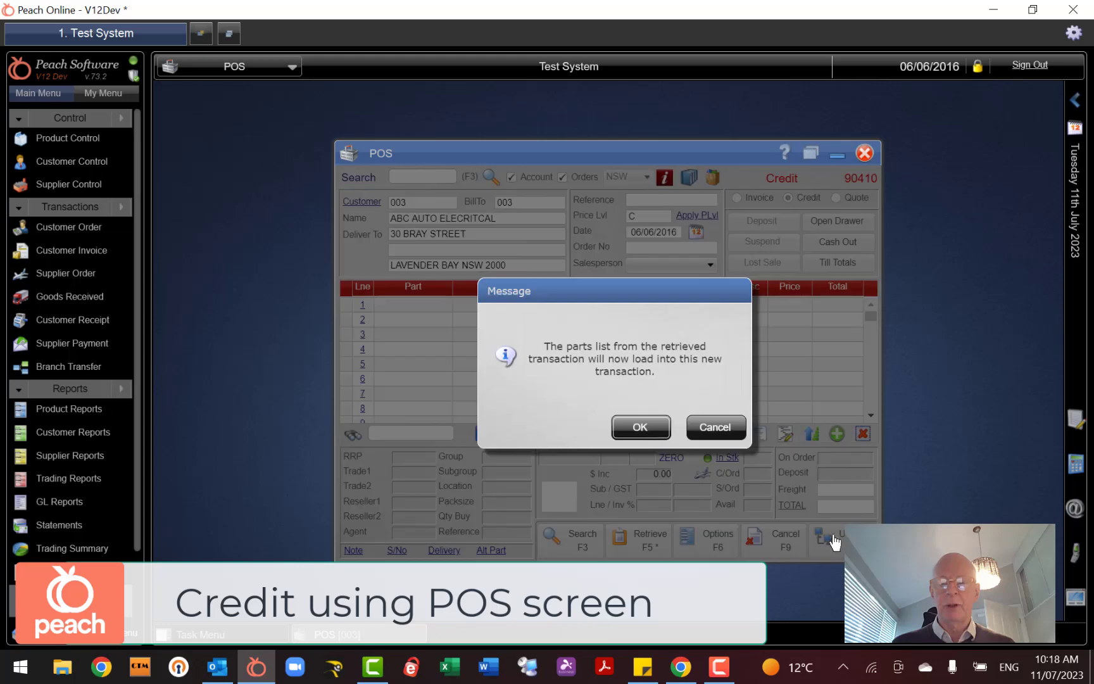
click(641, 428)
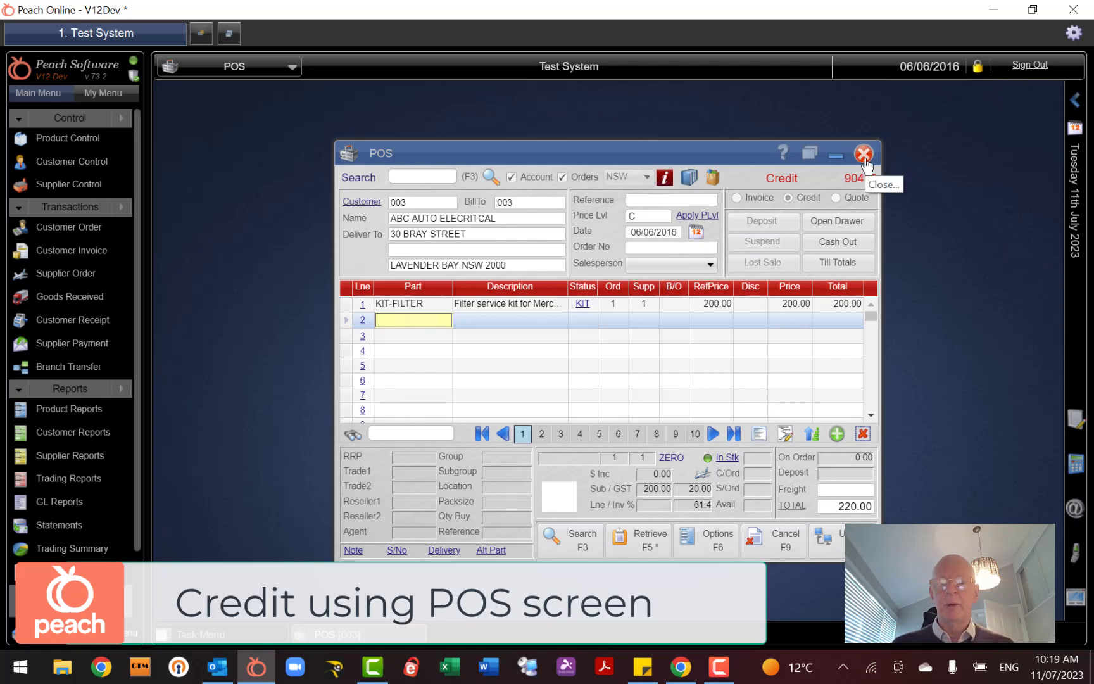
Review the customer's past invoices for retrieval without choosing one, and cancel the POS credit transaction
click(643, 550)
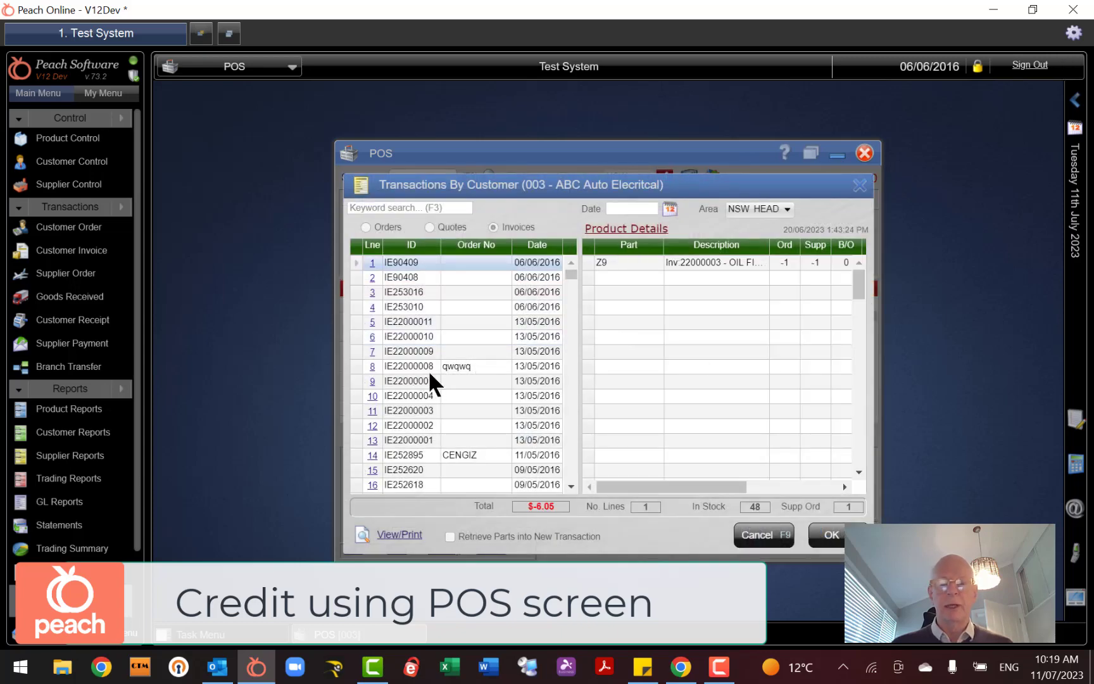
click(859, 184)
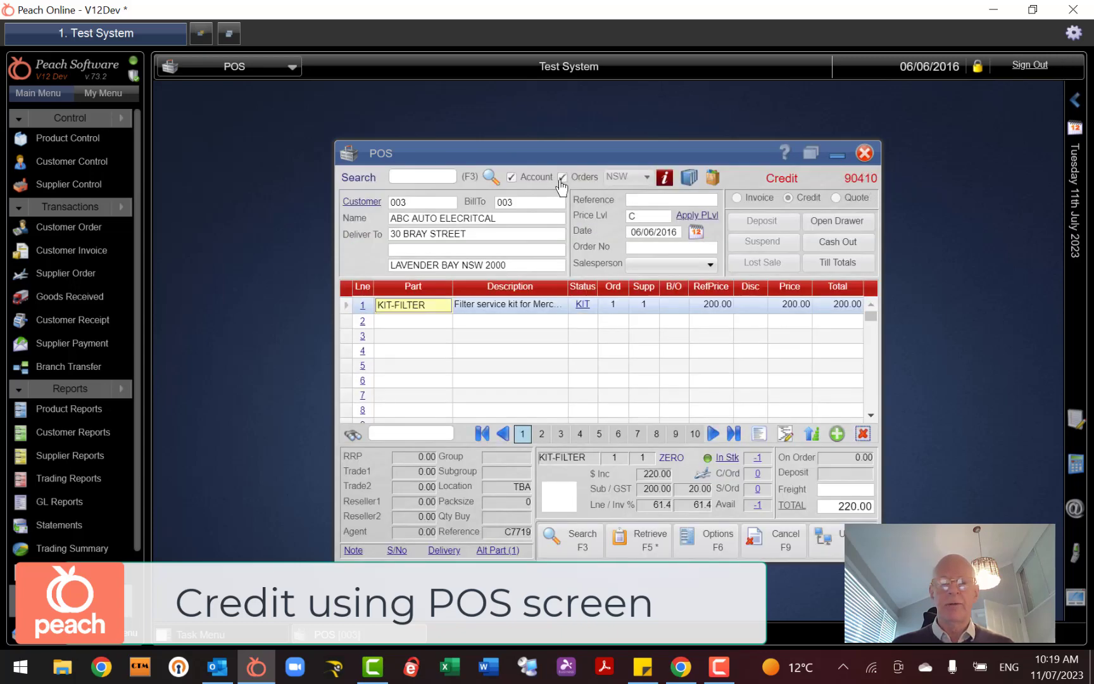
click(445, 181)
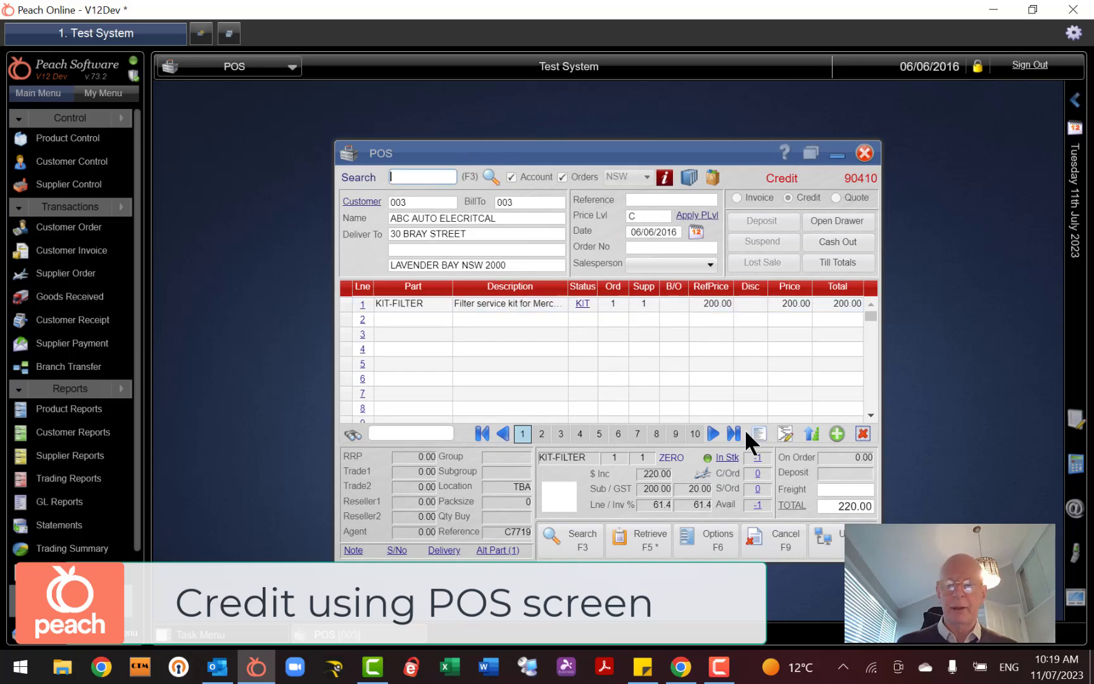
click(778, 539)
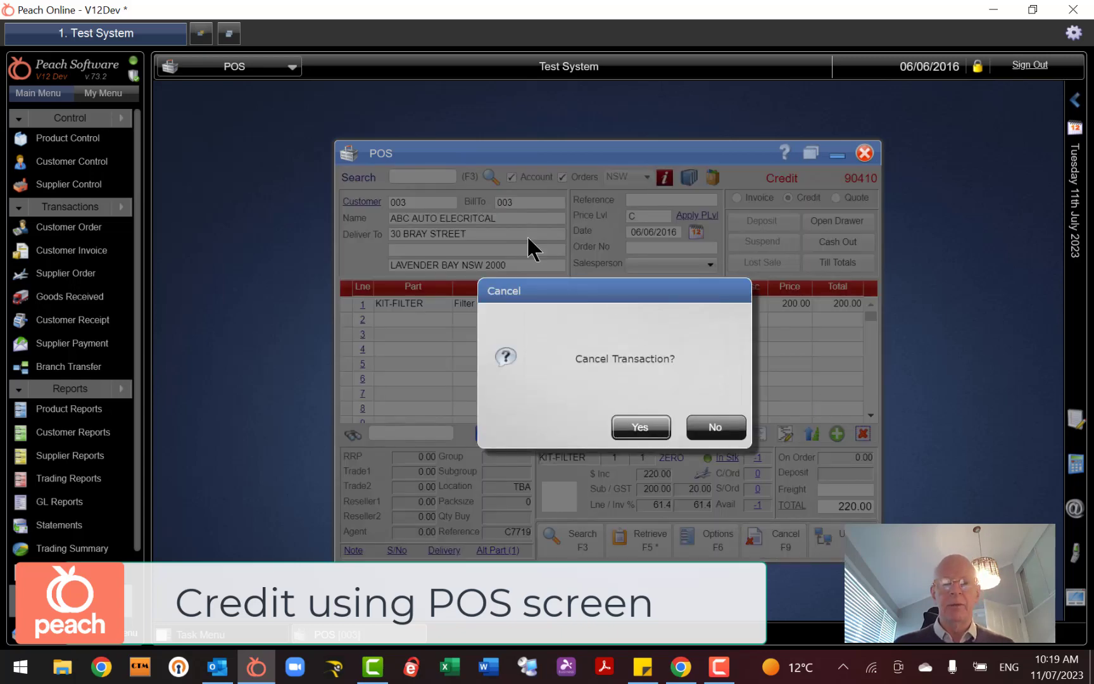
key(Return)
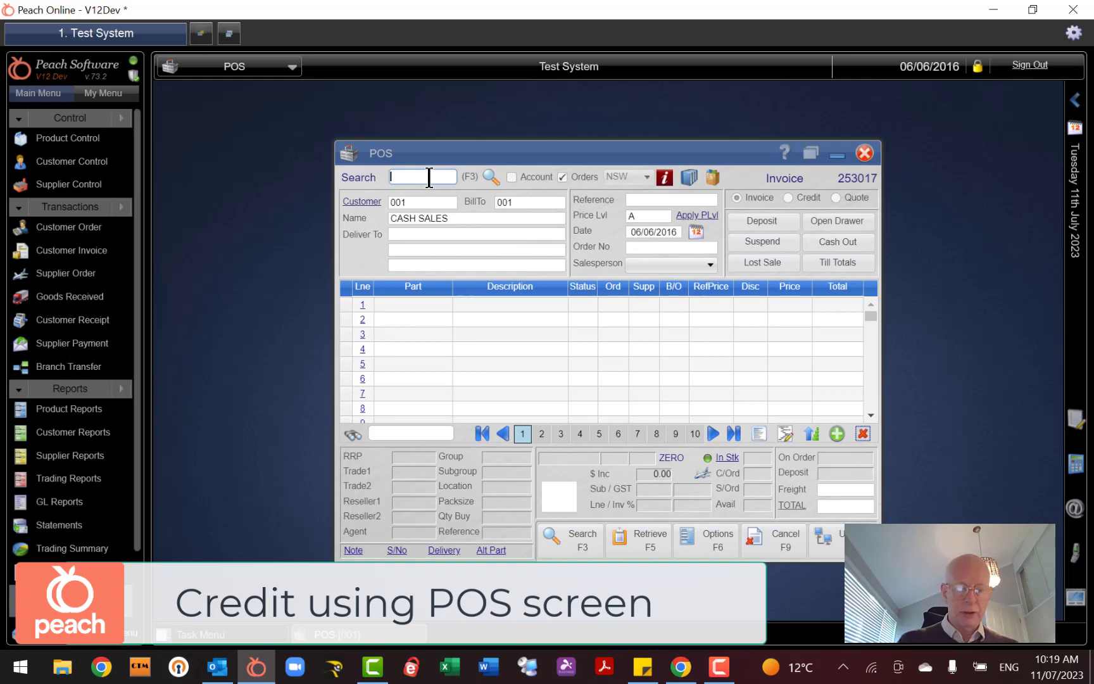
text(005)
key(Return)
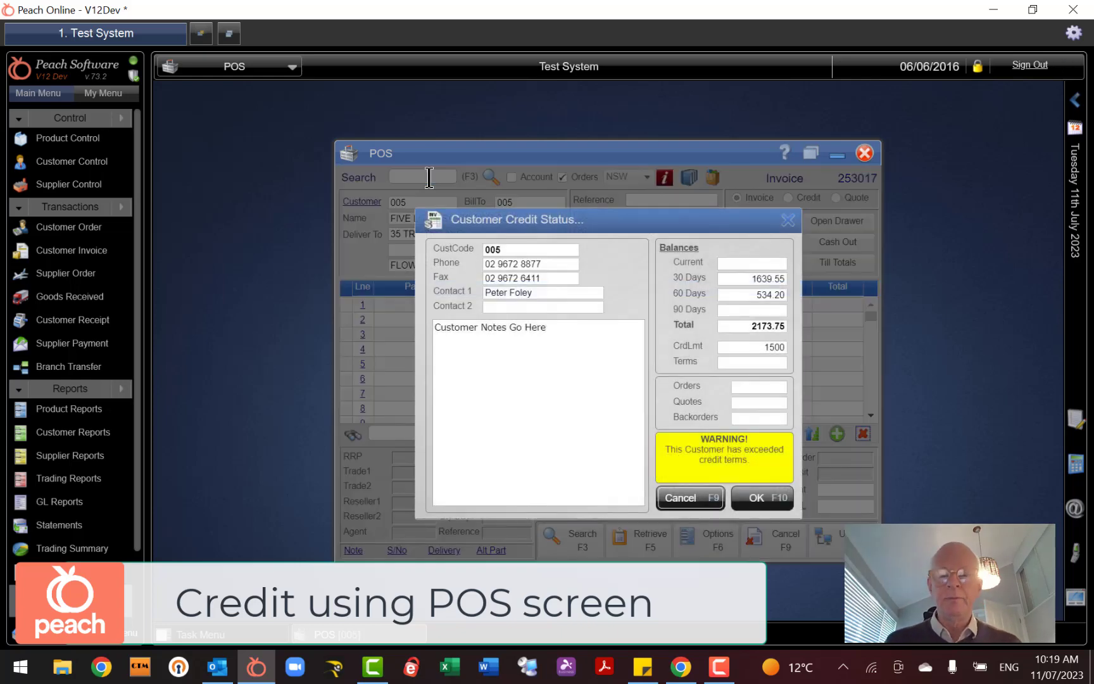
click(753, 498)
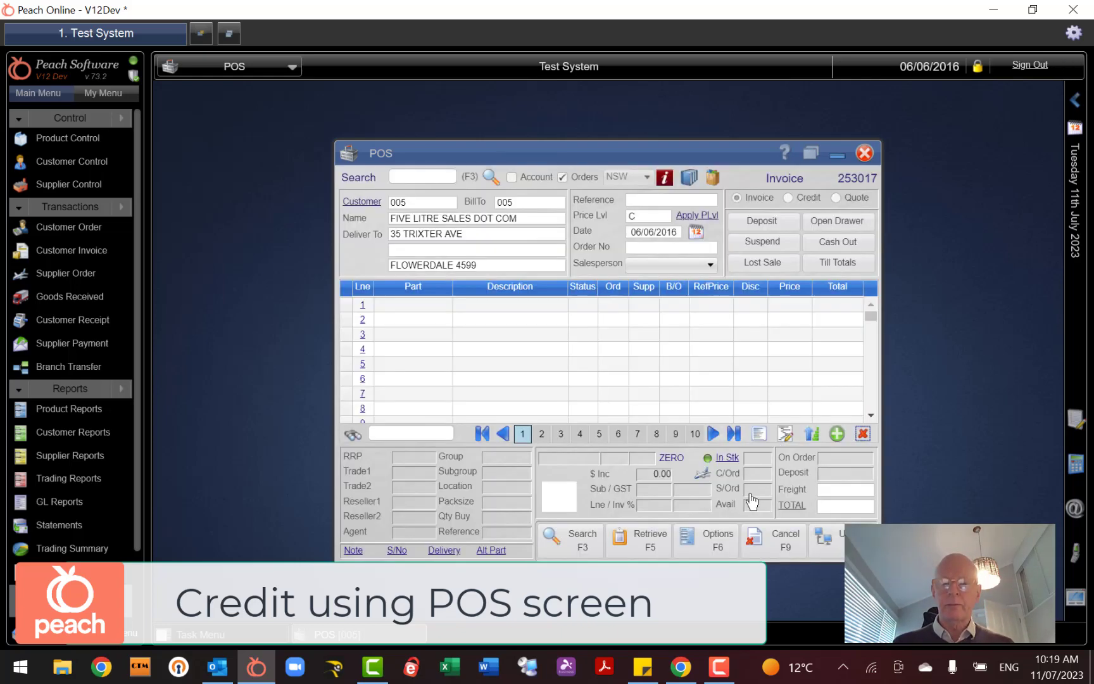
click(421, 302)
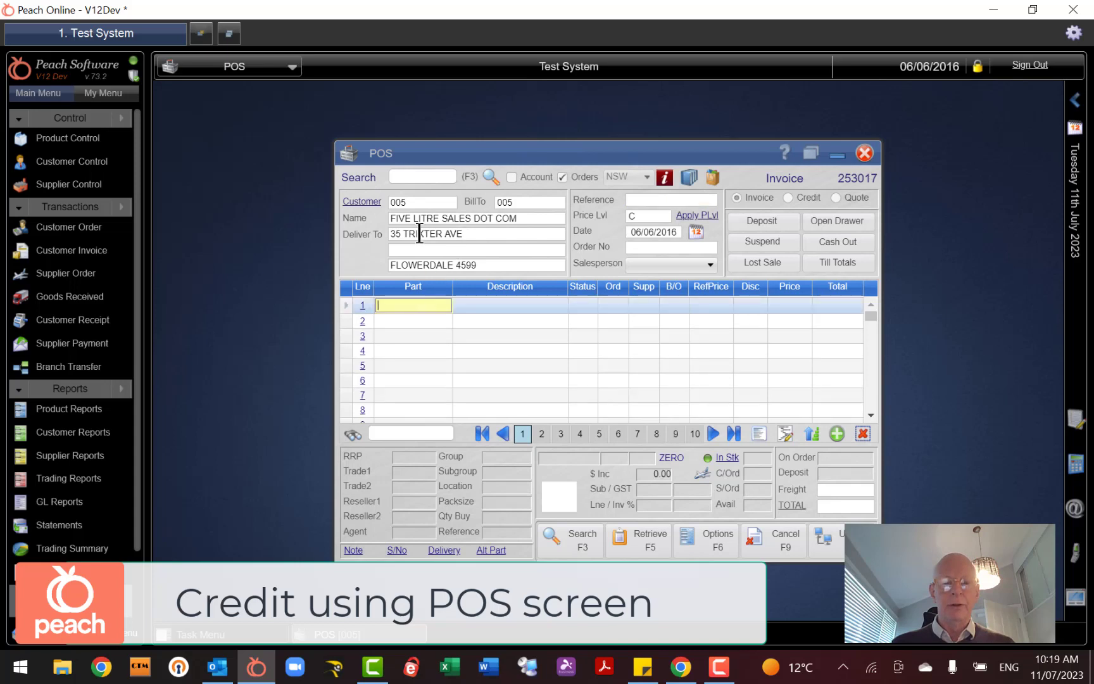
Load customer ABC Auto Elecritcal into the POS invoice by its customer code and accept the credit status
click(441, 171)
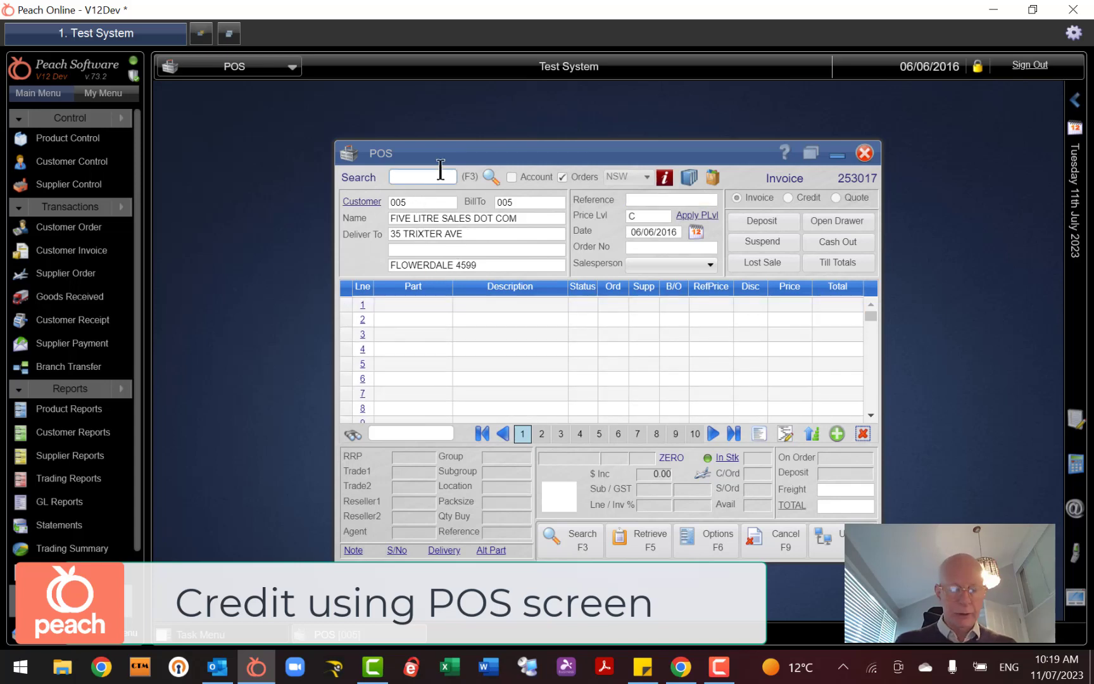
text(003)
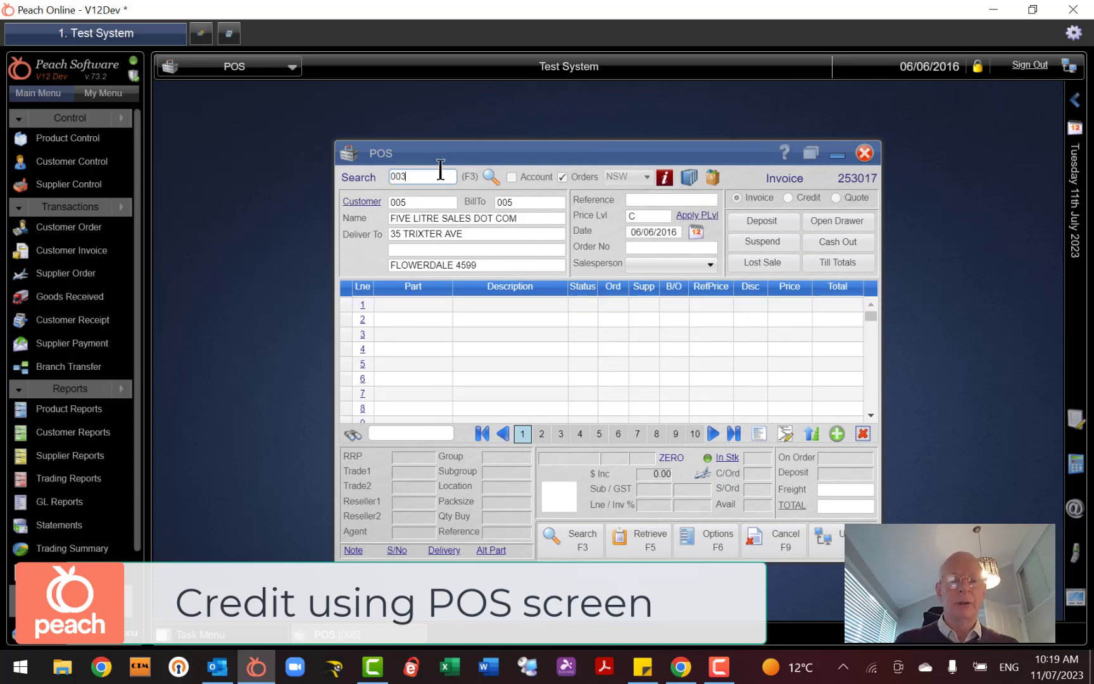
key(Return)
key(Return)
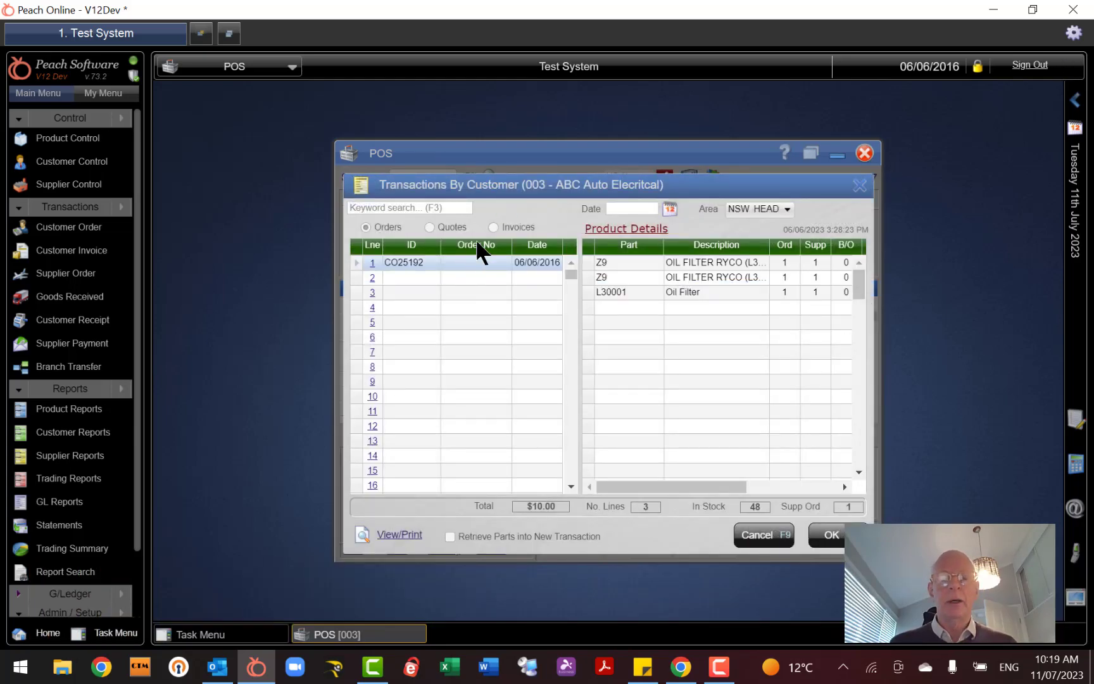
Retrieve the parts from the customer's 13/05/2016 invoice on line 9 into the new POS invoice
click(514, 229)
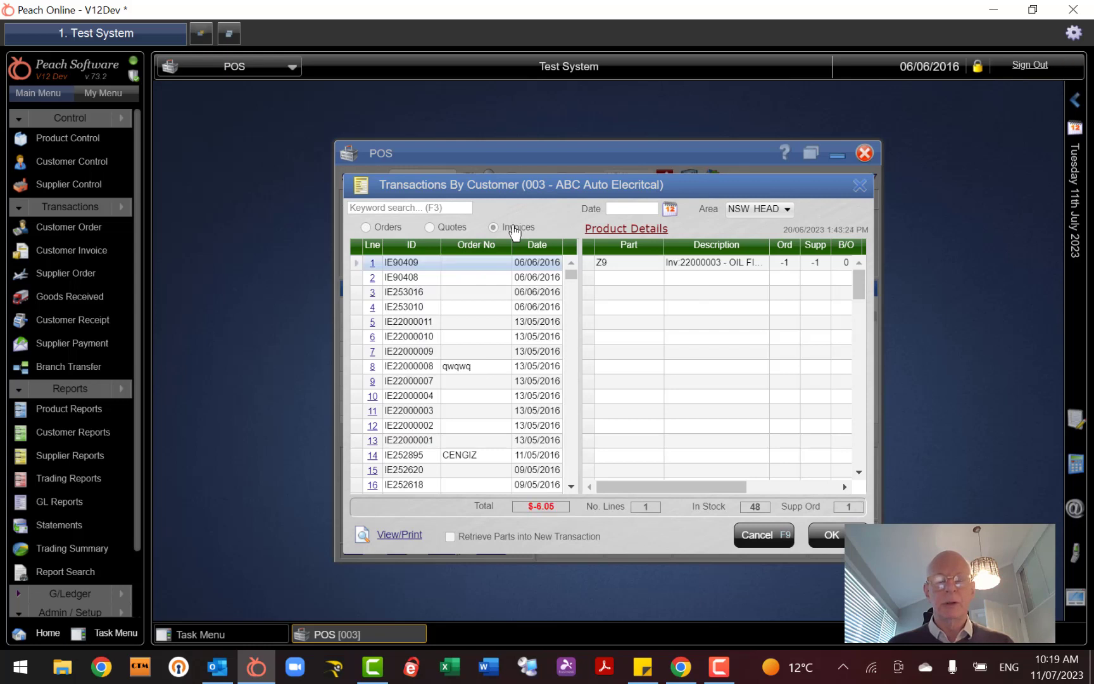
click(413, 379)
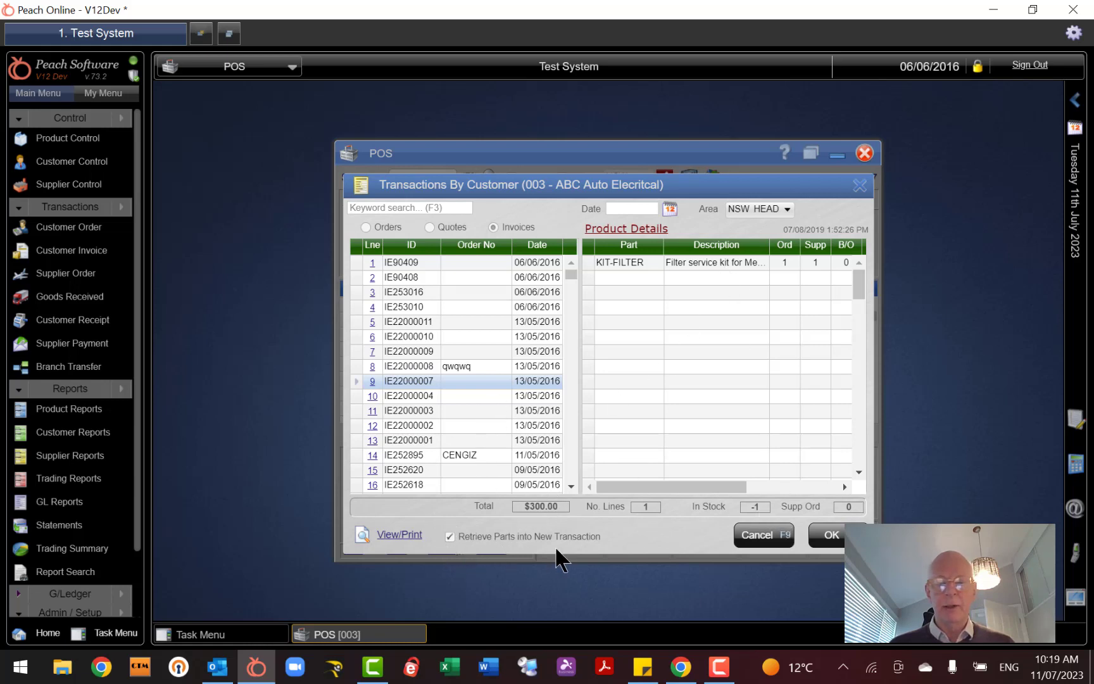
click(823, 537)
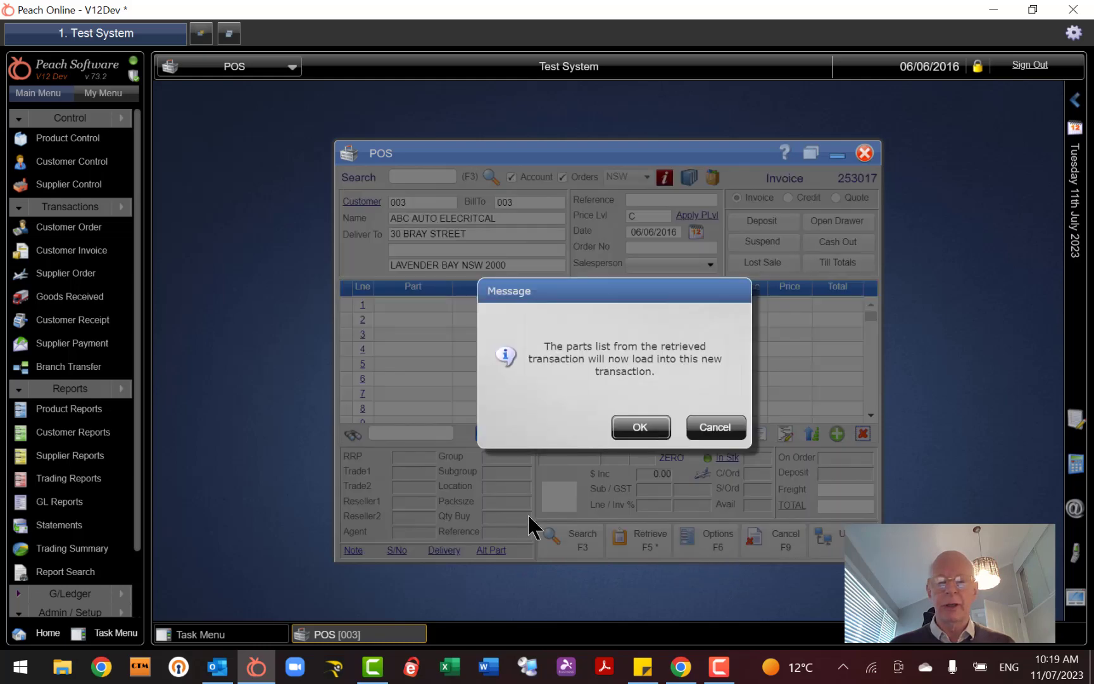
click(644, 430)
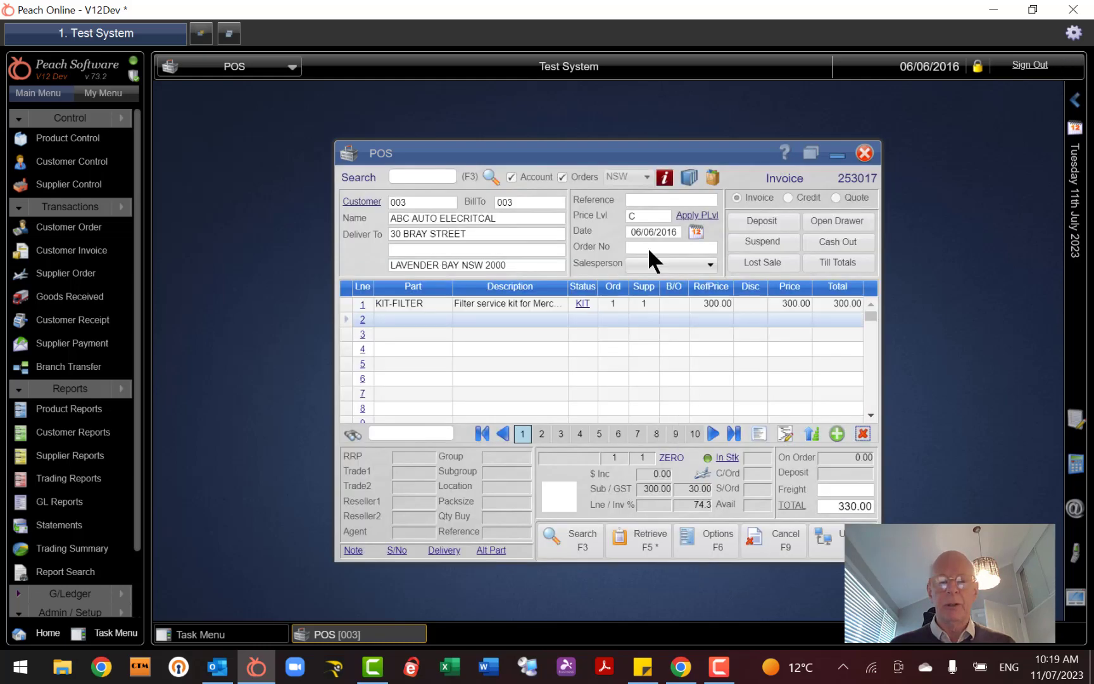
Change the POS invoice's customer to Five Litre Sales Dot Com by its customer code and reprice the products against that customer
click(442, 174)
text(005)
key(Return)
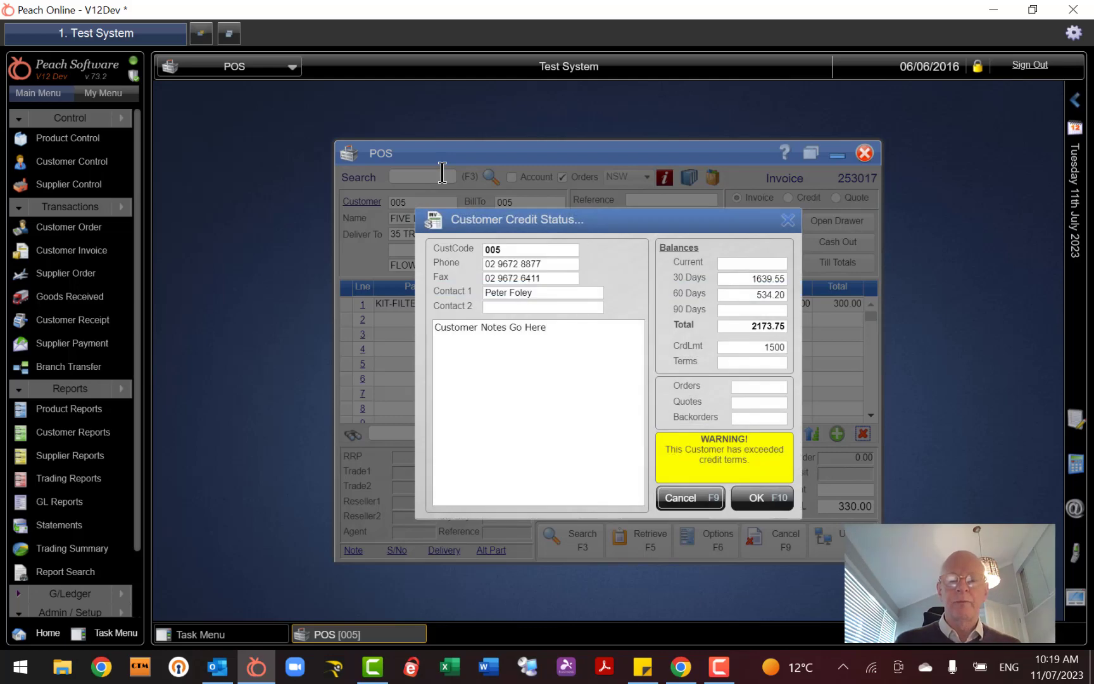
key(F10)
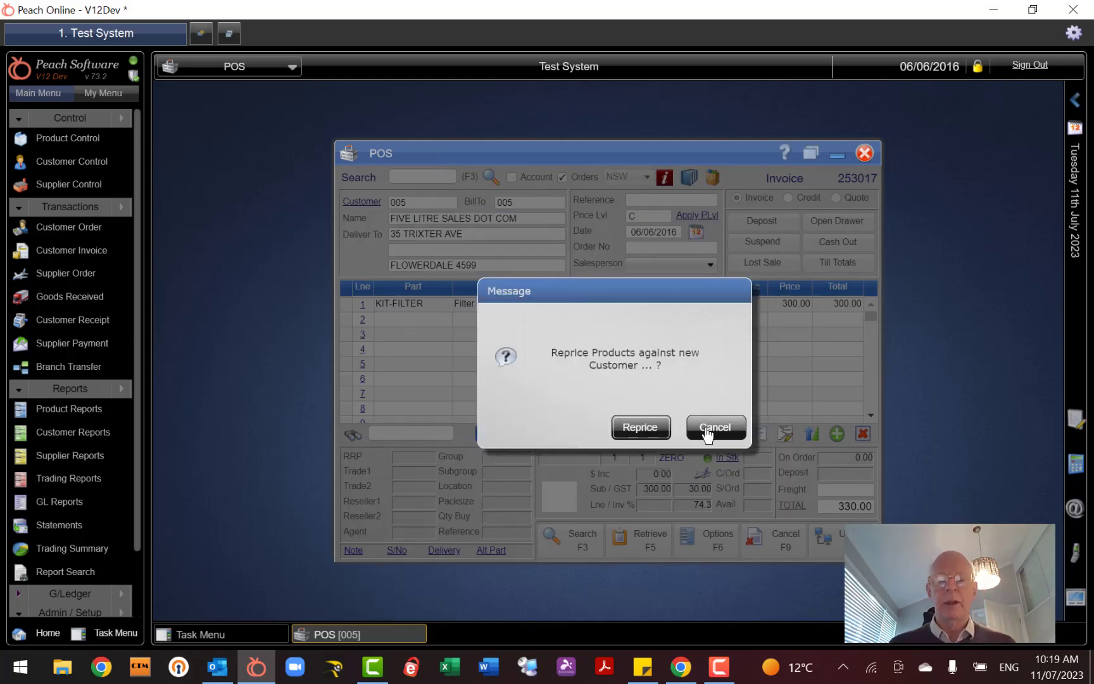
click(652, 430)
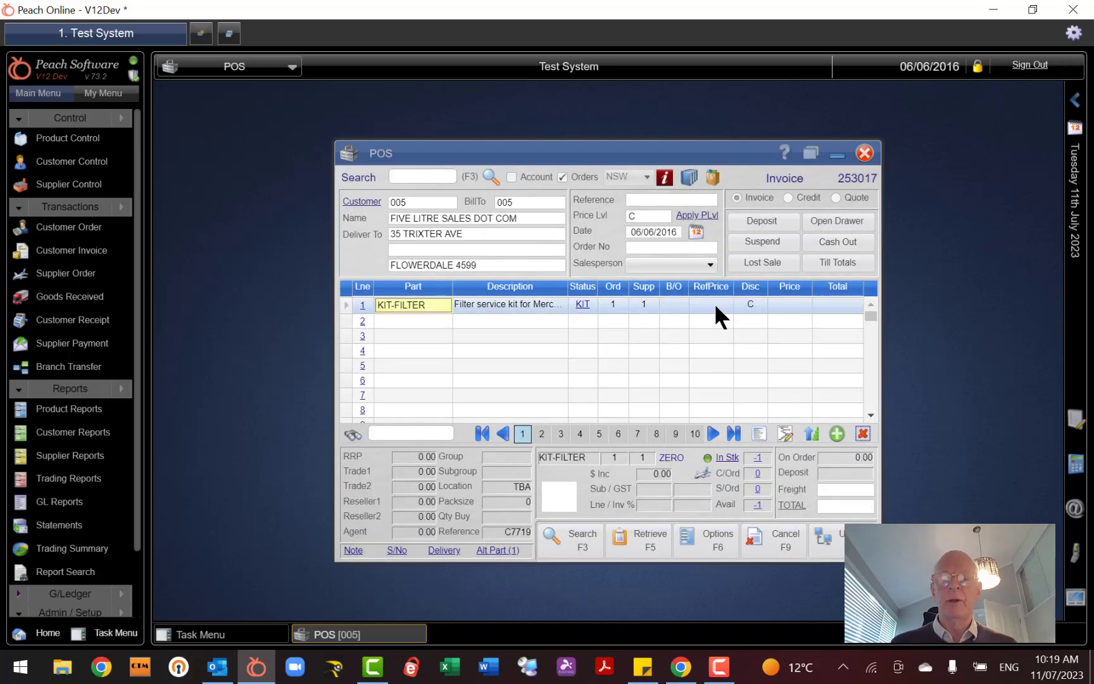
Enter A as the discount for the KIT-FILTER line and set its reference price to 12.00
click(749, 303)
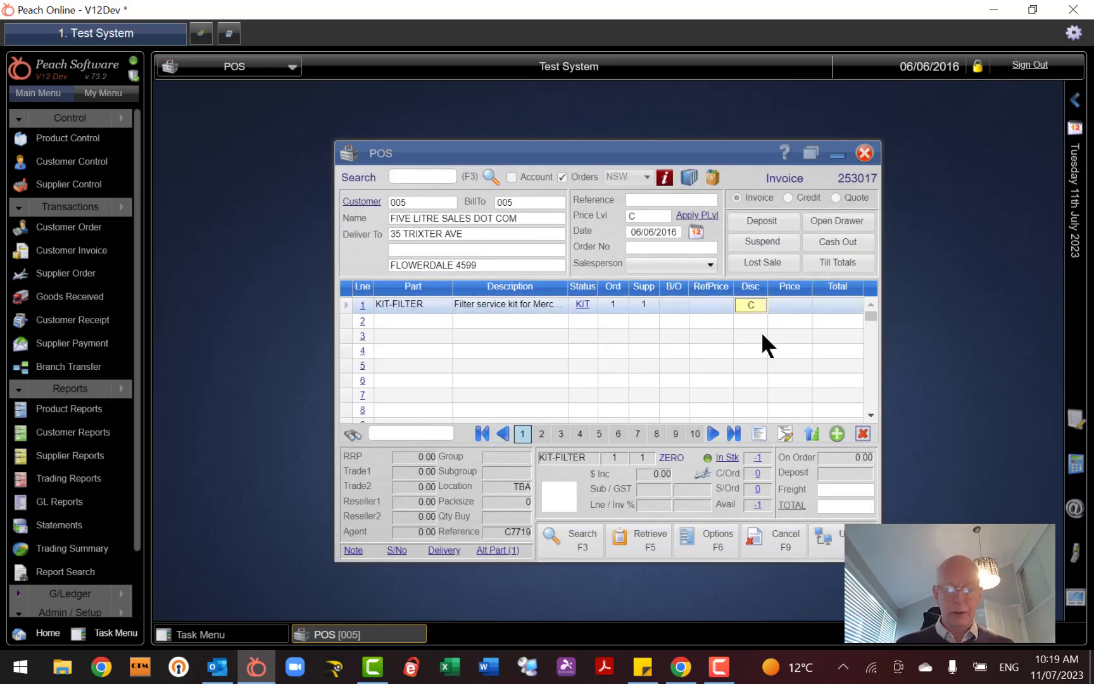
text(A)
key(Tab)
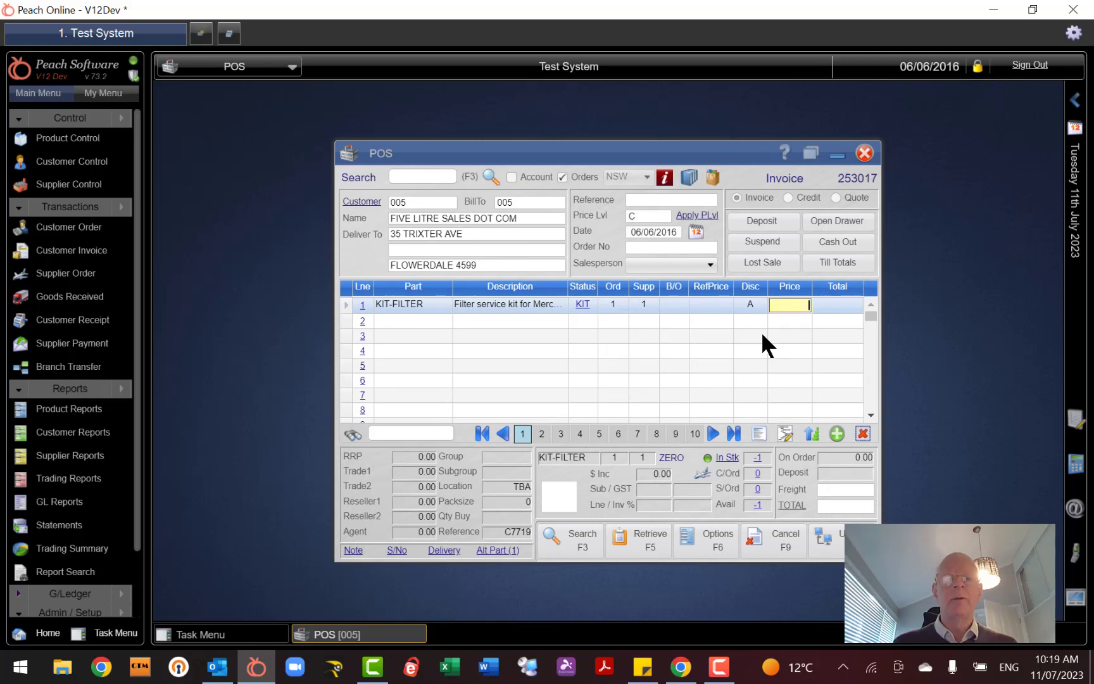
click(702, 305)
text(12)
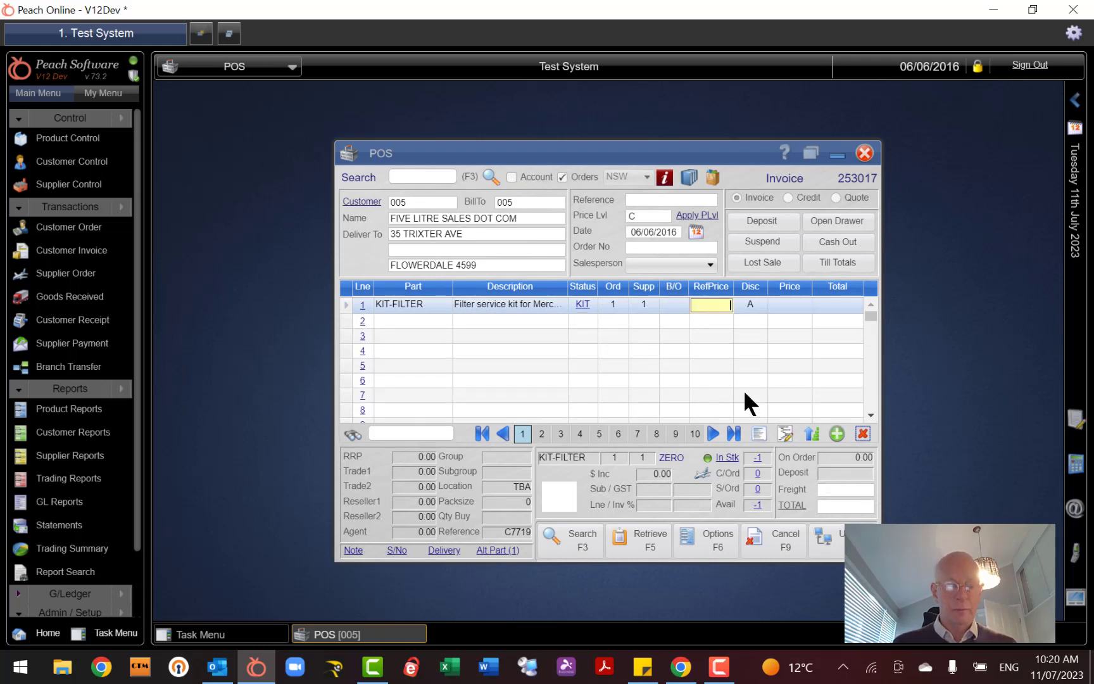
key(Tab)
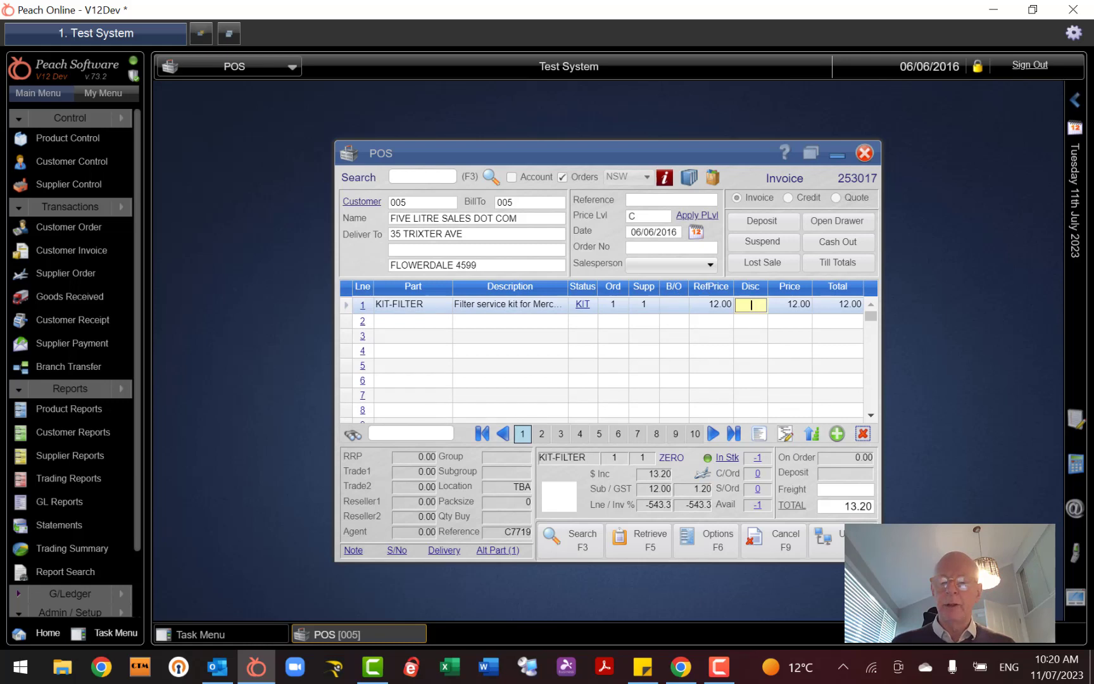